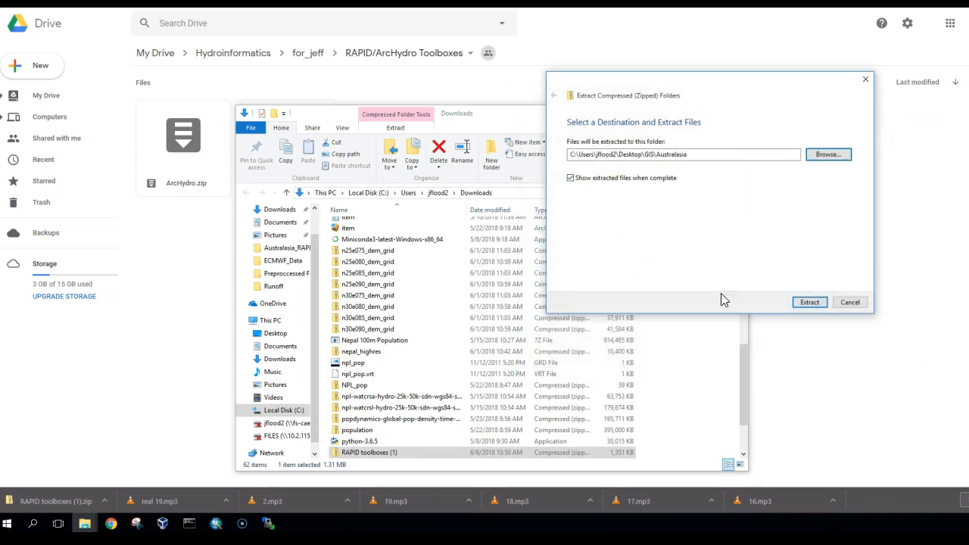
- Extract the downloaded RAPID toolboxes zip archive into the GIS Australasia folder on the Desktop
{"action": "left_click", "coordinate": [811, 303]}
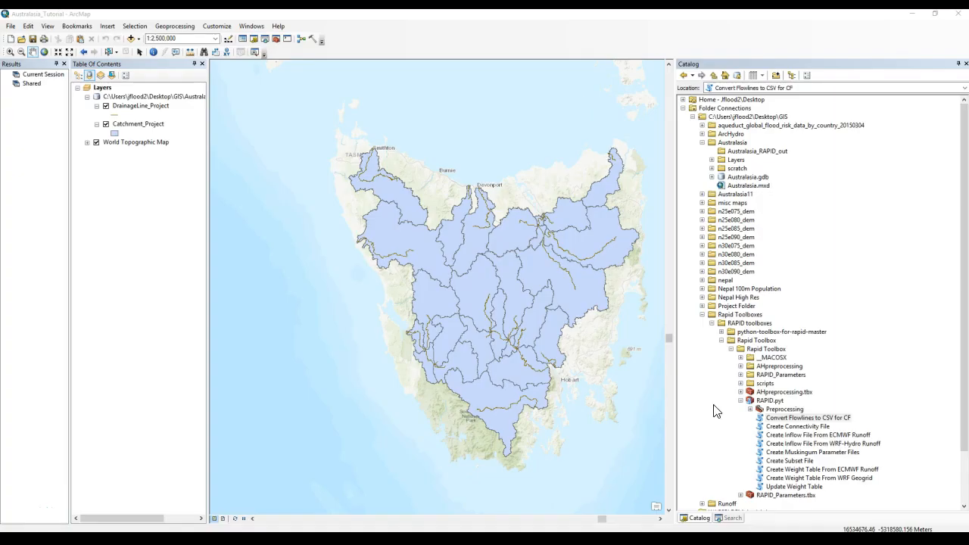
- Open the Convert Flowlines to CSV for CF tool and set DrainageLine_Project as input with COMID as Stream ID
{"action": "double_click", "coordinate": [777, 418]}
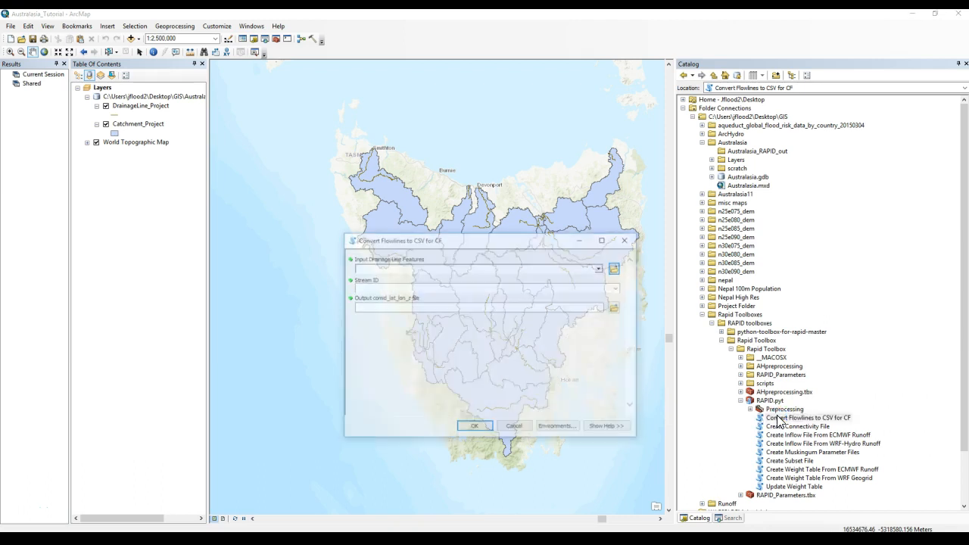
{"action": "left_click", "coordinate": [600, 268]}
{"action": "left_click", "coordinate": [588, 276]}
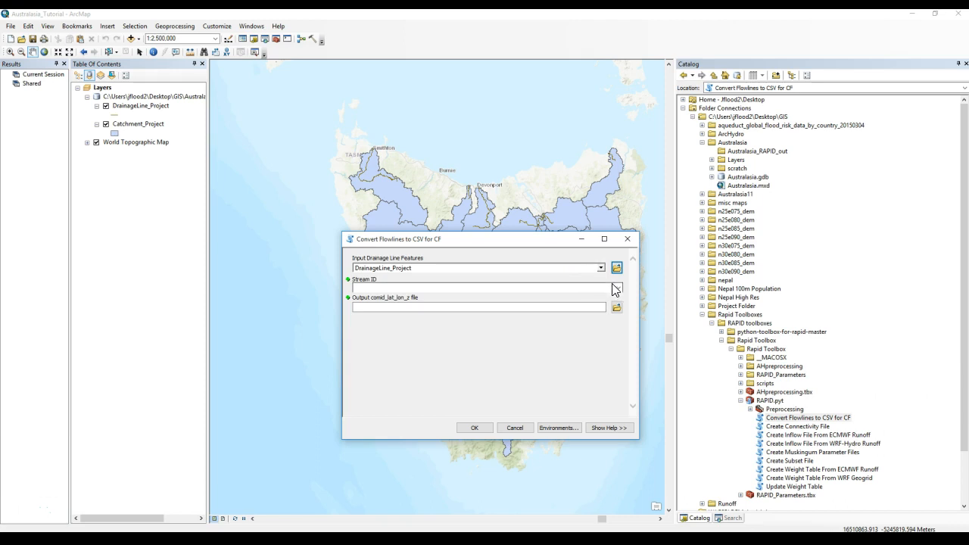
{"action": "left_click", "coordinate": [618, 287]}
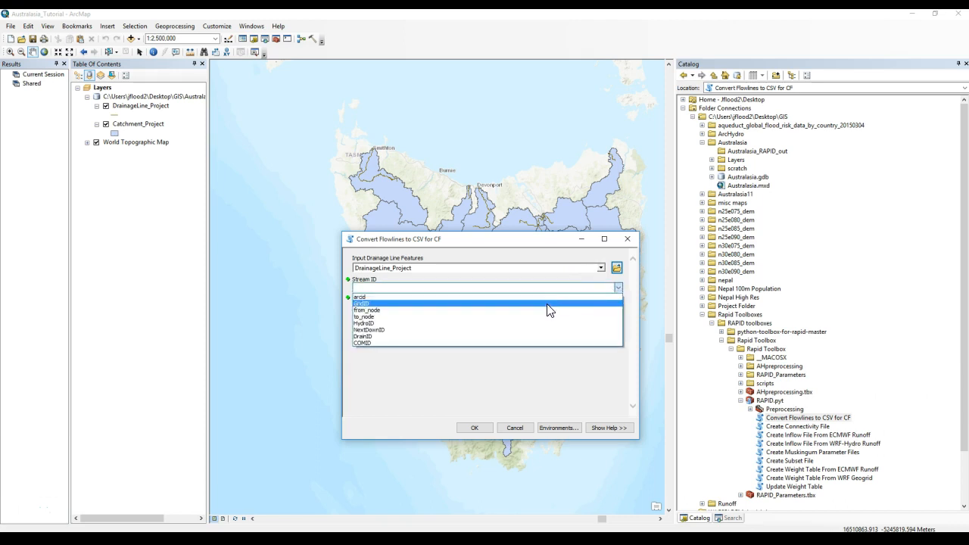
{"action": "left_click", "coordinate": [509, 343]}
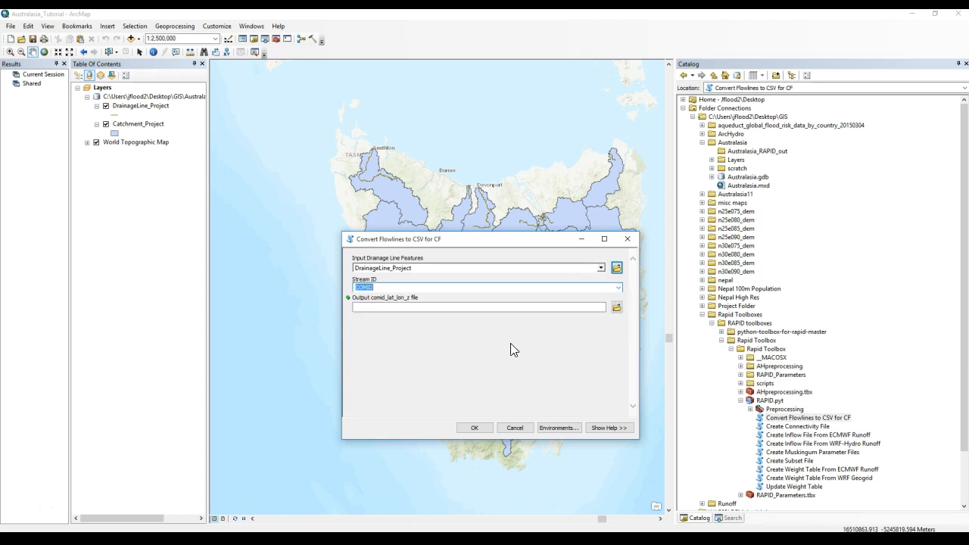
- Save the output as comid_lat_lon_z.csv in Desktop\GIS\Australasia\Australasia_RAPID_out and run the tool
{"action": "left_click", "coordinate": [616, 307]}
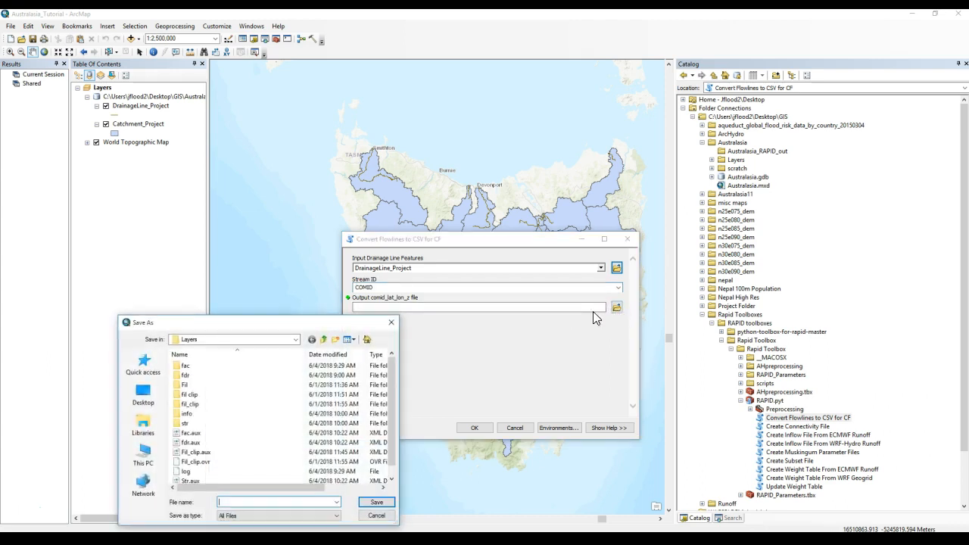
{"action": "left_click", "coordinate": [149, 456]}
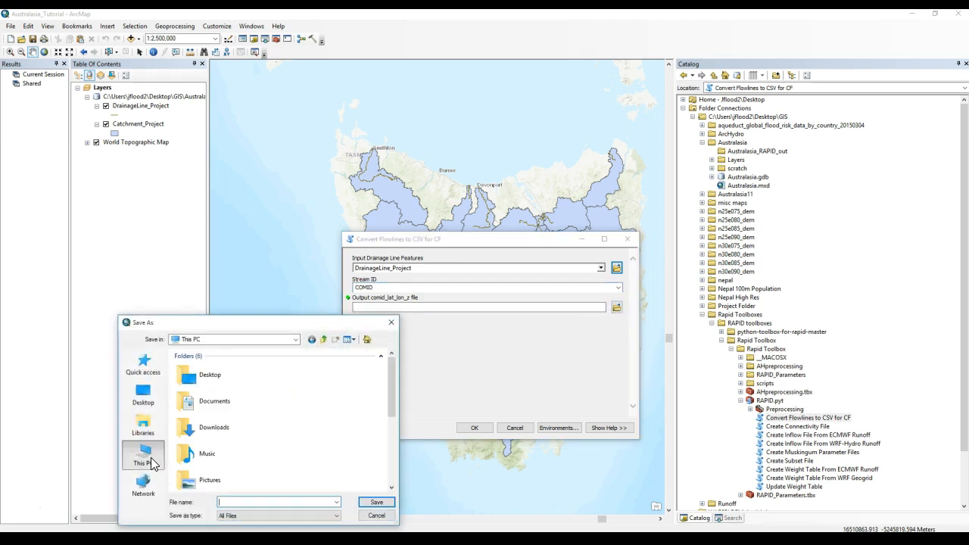
{"action": "double_click", "coordinate": [208, 374]}
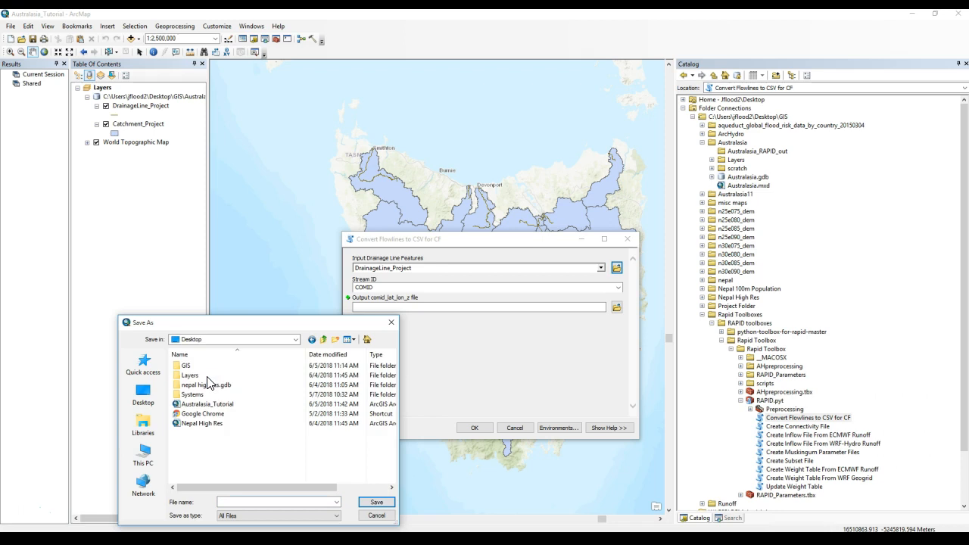
{"action": "double_click", "coordinate": [202, 367]}
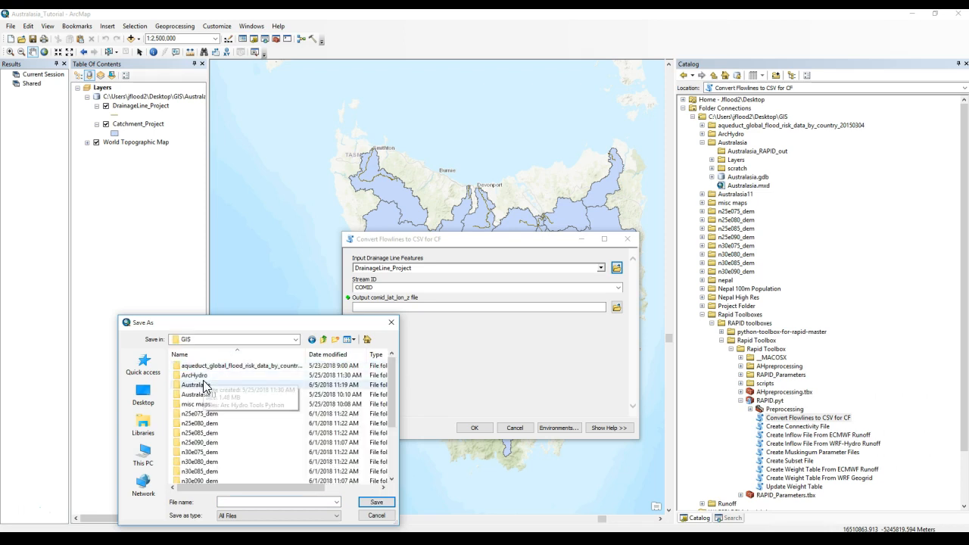
{"action": "double_click", "coordinate": [203, 384]}
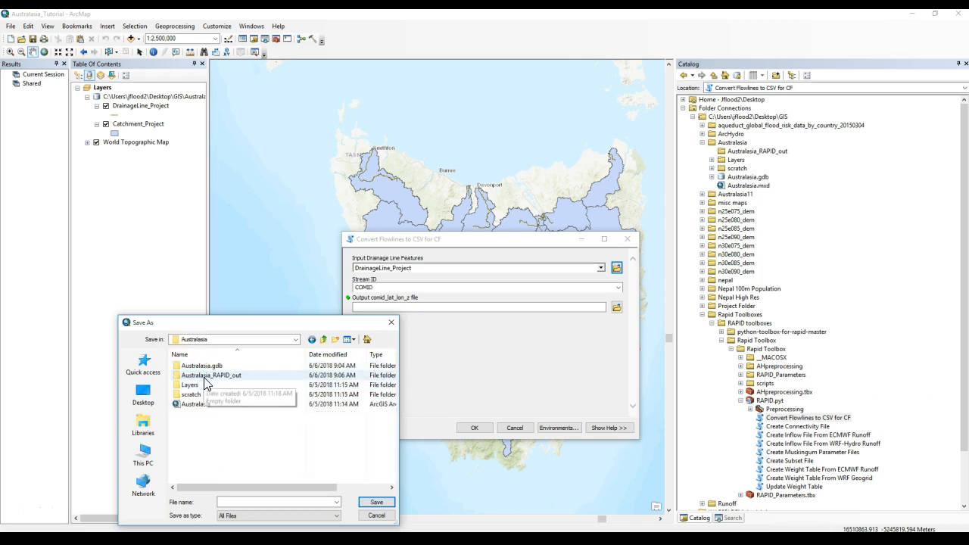
{"action": "double_click", "coordinate": [206, 375]}
{"action": "left_click", "coordinate": [248, 501]}
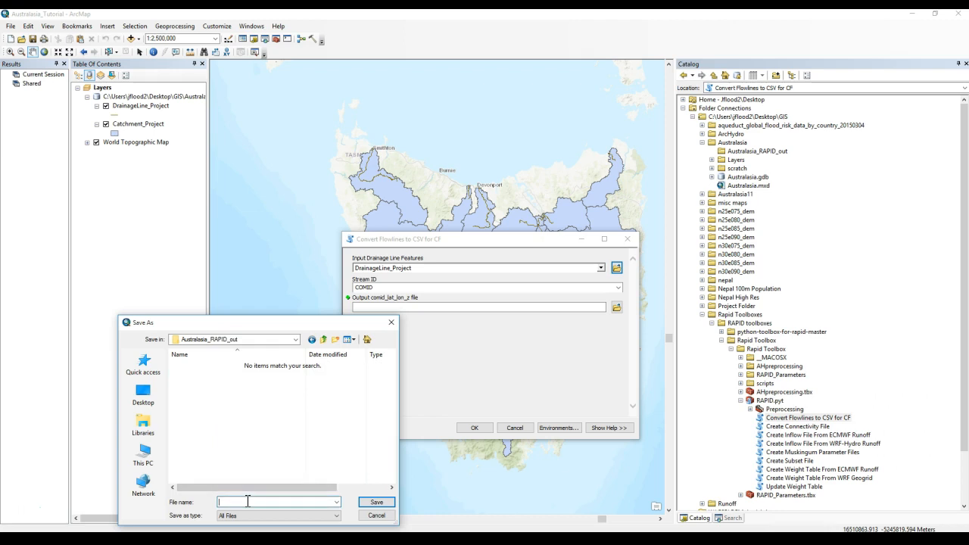
{"action": "type", "text": "comid_lat_lo"}
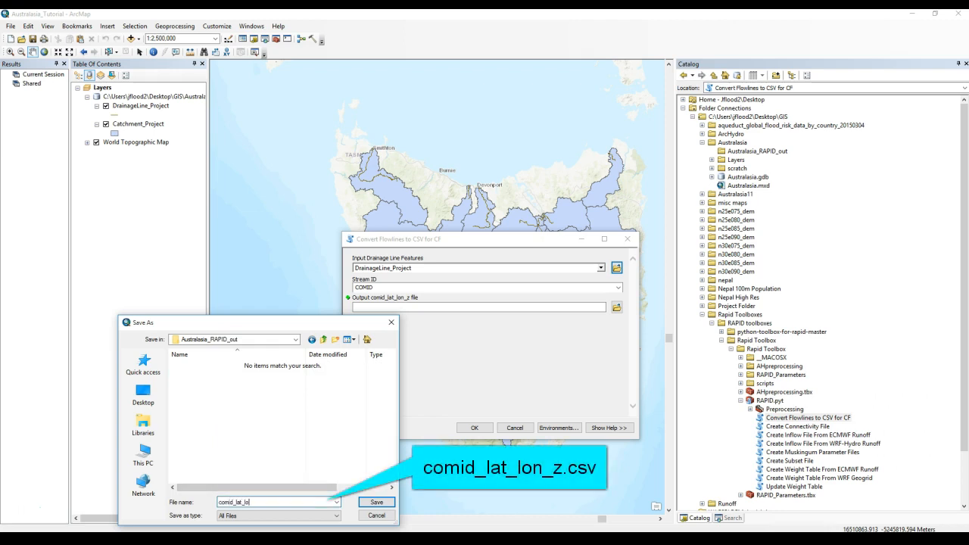
{"action": "type", "text": "n_z"}
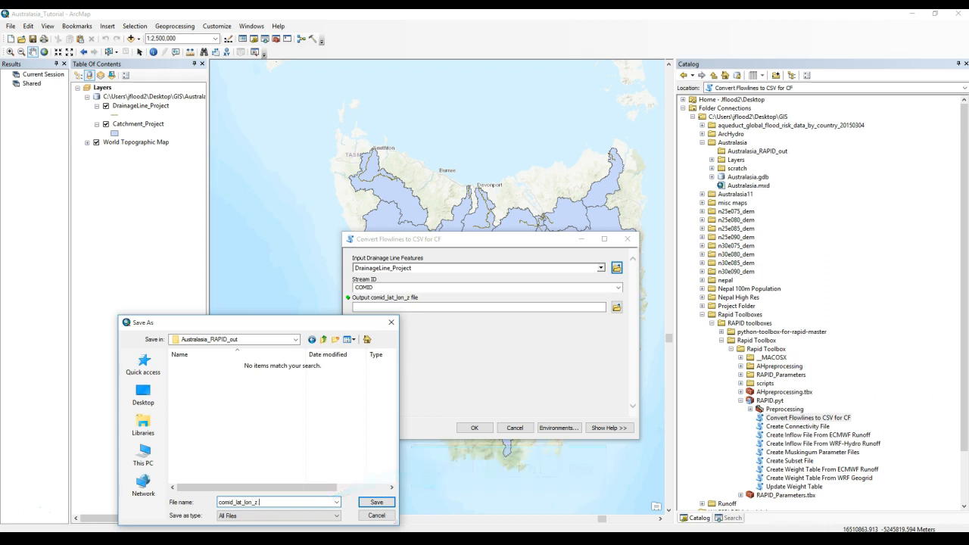
{"action": "type", "text": ".csv"}
{"action": "left_click", "coordinate": [376, 503]}
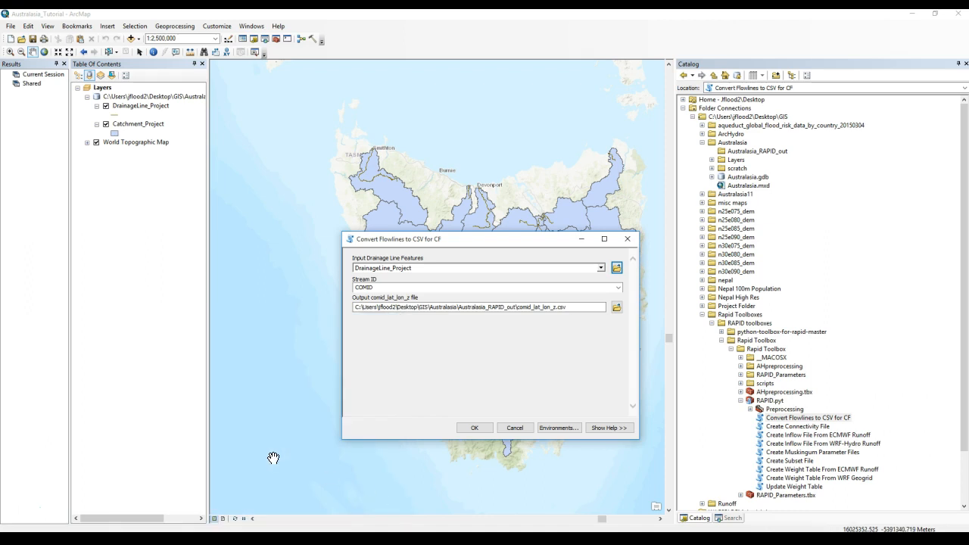
{"action": "left_click", "coordinate": [475, 427]}
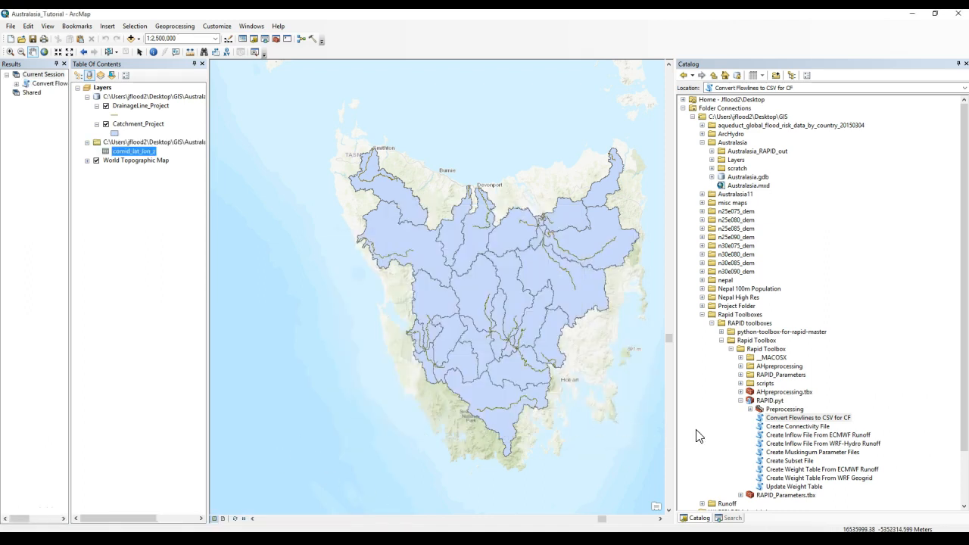
- Open the Create Connectivity File tool and set DrainageLine_Project as the input drainage line features
{"action": "double_click", "coordinate": [787, 426]}
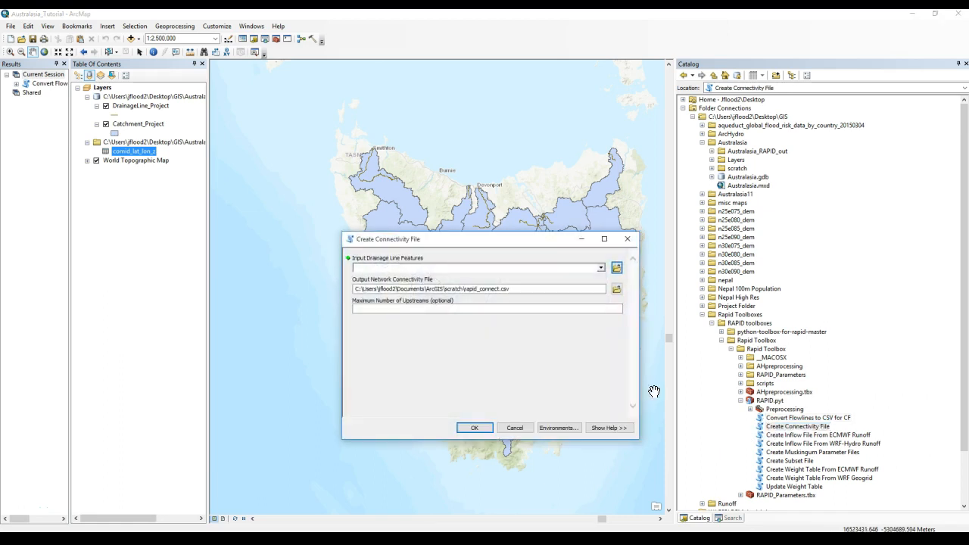
{"action": "left_click", "coordinate": [600, 268]}
{"action": "left_click", "coordinate": [521, 277]}
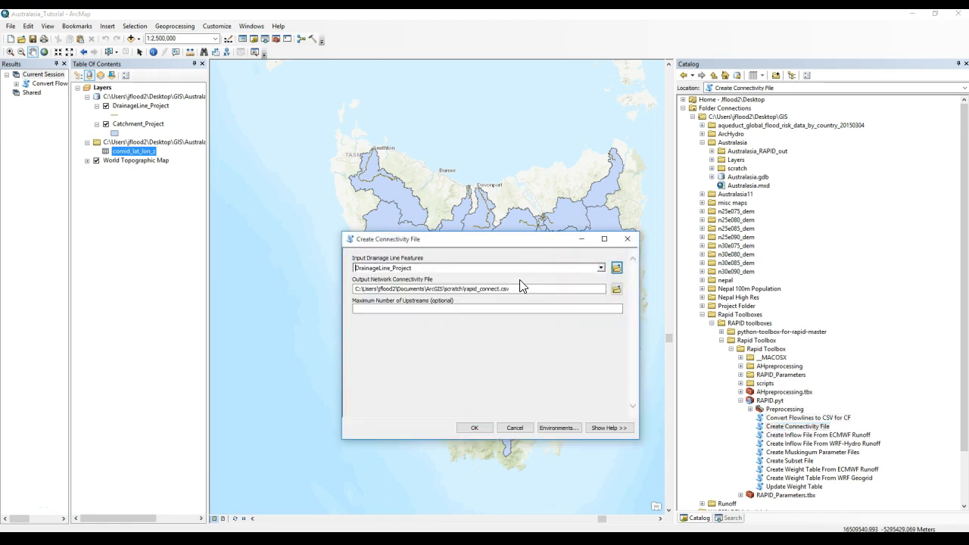
- Set the output connectivity file to rapid_connect.csv in the Australasia_RAPID_out folder and run the tool
{"action": "left_click", "coordinate": [617, 289]}
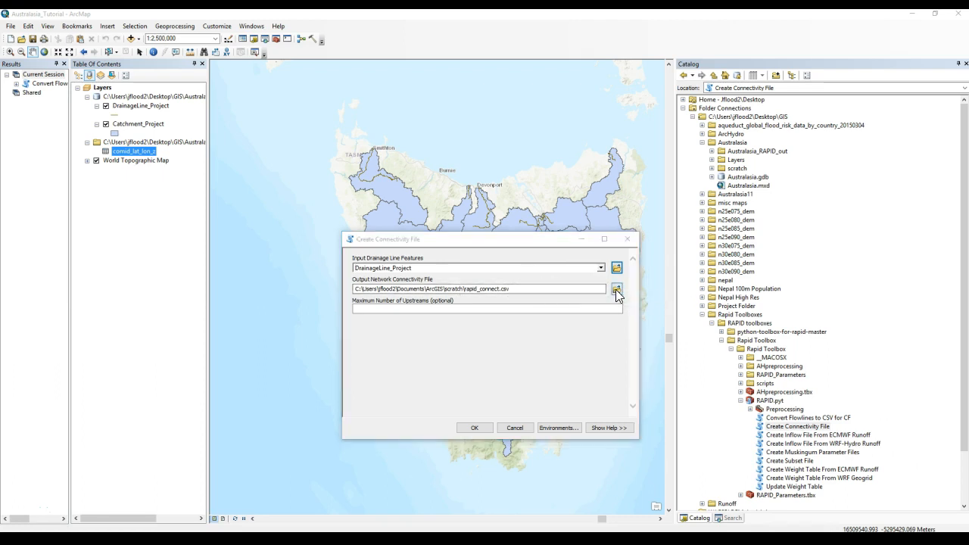
{"action": "left_click", "coordinate": [323, 340]}
{"action": "double_click", "coordinate": [201, 384]}
{"action": "double_click", "coordinate": [203, 376]}
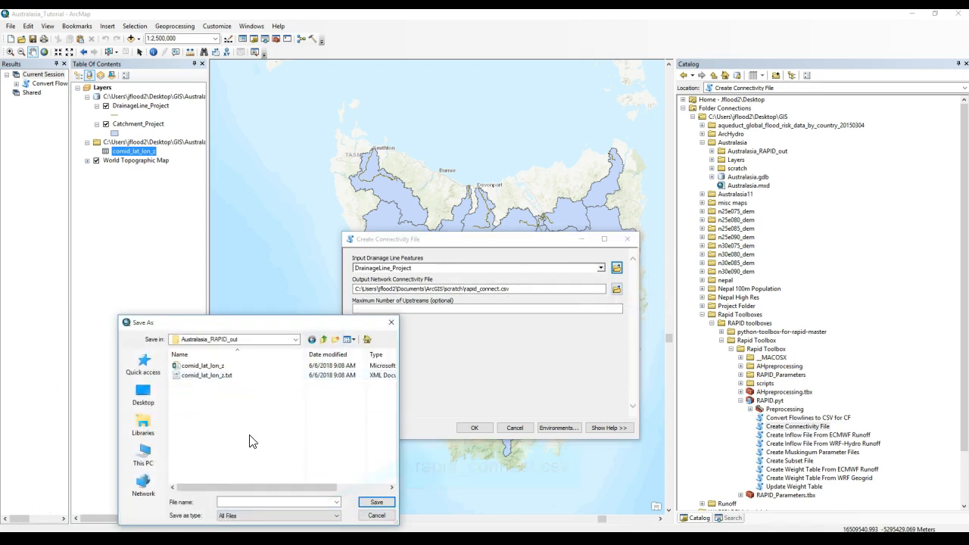
{"action": "left_click", "coordinate": [261, 502]}
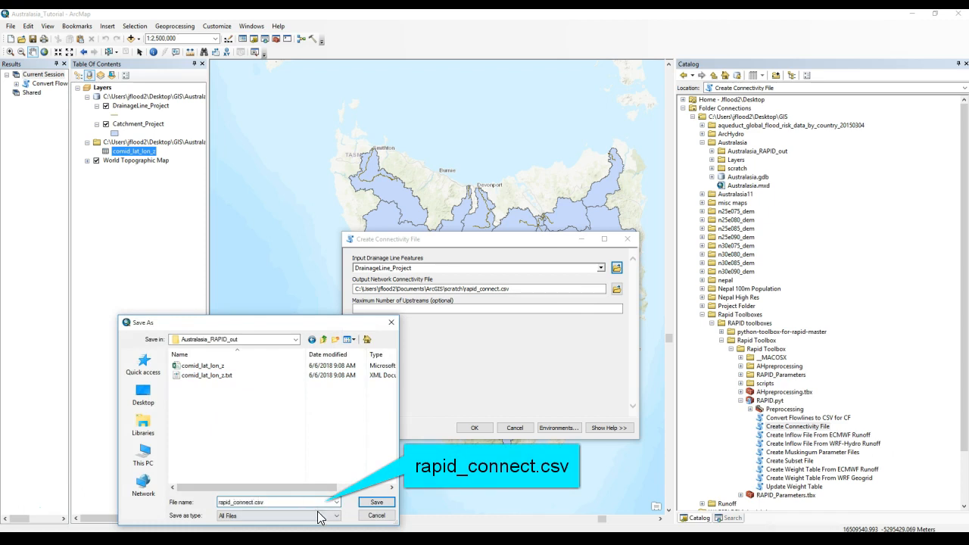
{"action": "left_click", "coordinate": [376, 502]}
{"action": "left_click", "coordinate": [475, 427]}
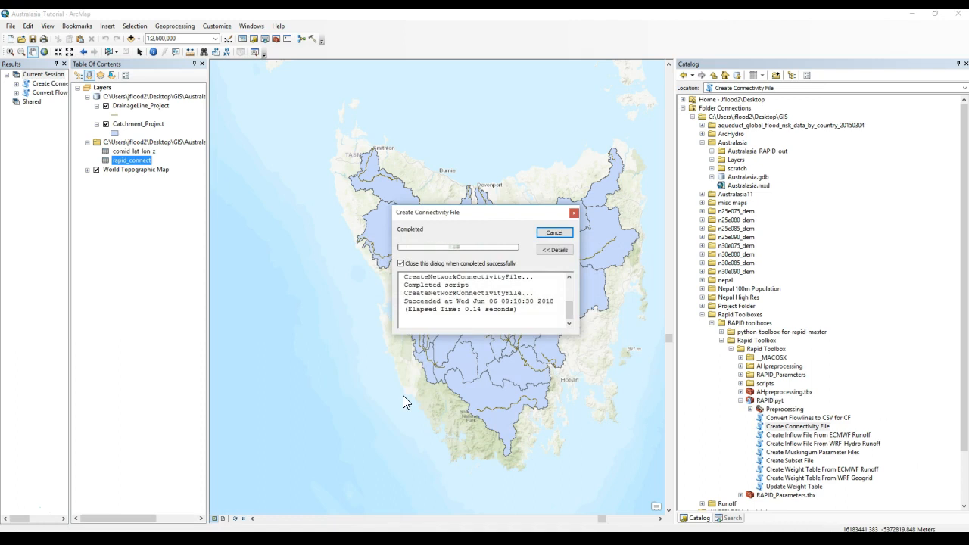
- Open the Create Muskingum Parameter Files tool and set DrainageLine_Project as the input drainage line features
{"action": "double_click", "coordinate": [768, 452]}
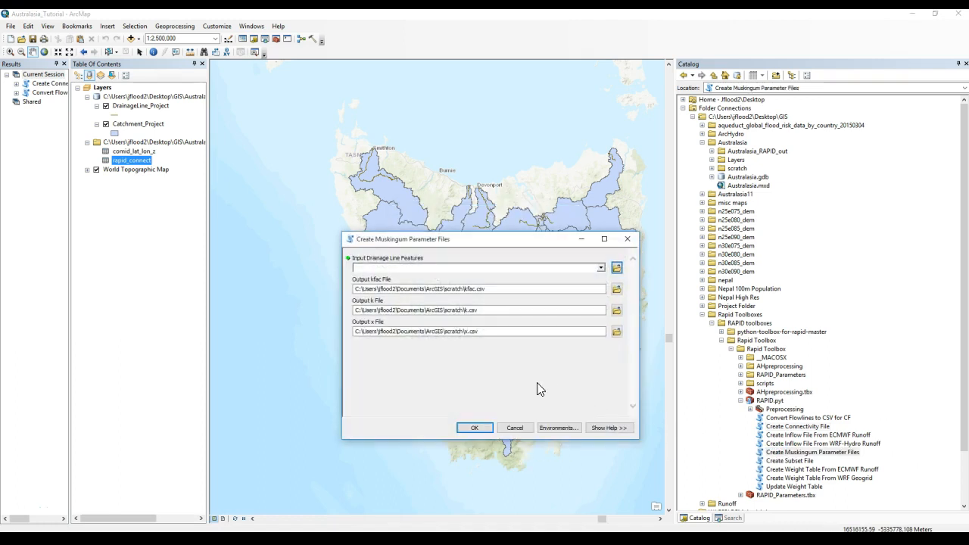
{"action": "left_click", "coordinate": [601, 268]}
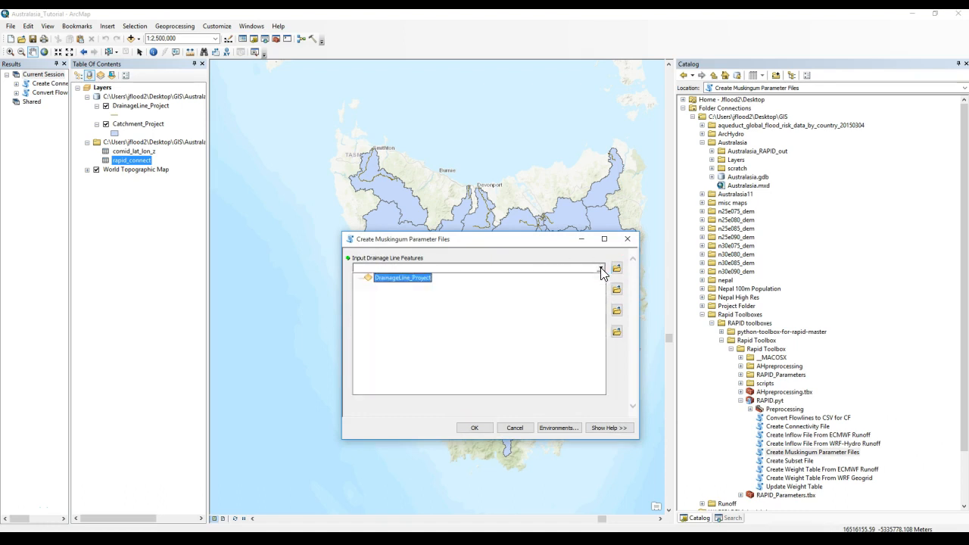
{"action": "left_click", "coordinate": [469, 280]}
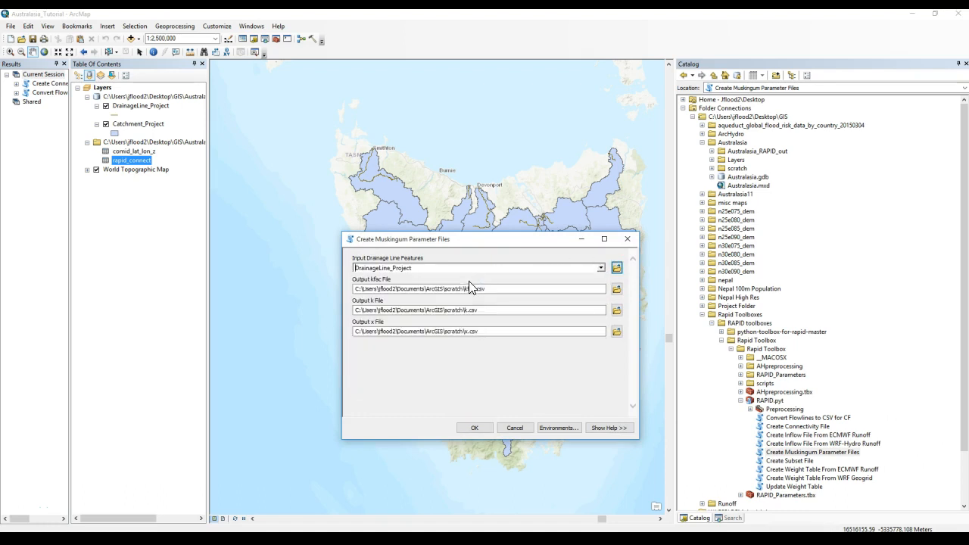
- Save the kfac output as kfac.csv and the k output as k.csv in the Australasia_RAPID_out folder
{"action": "left_click", "coordinate": [616, 288]}
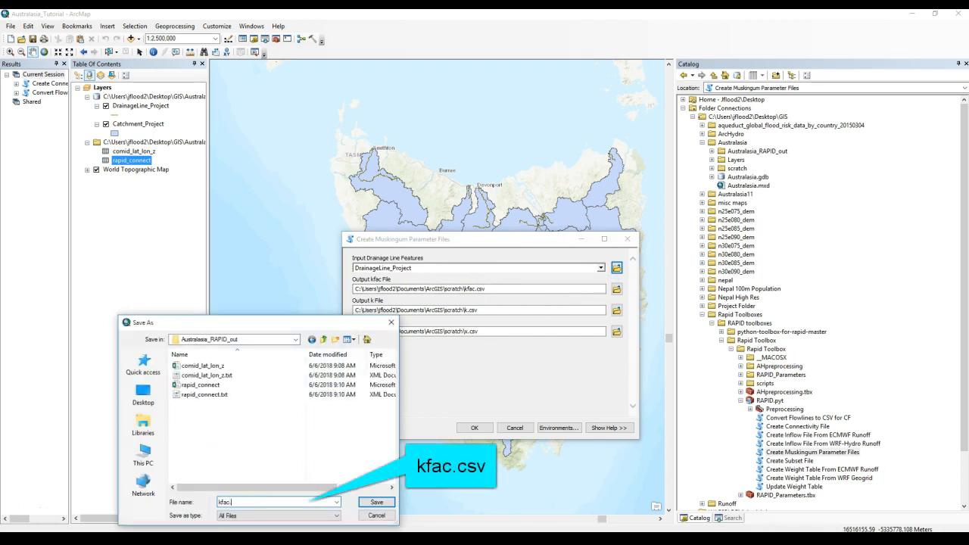
{"action": "type", "text": "v"}
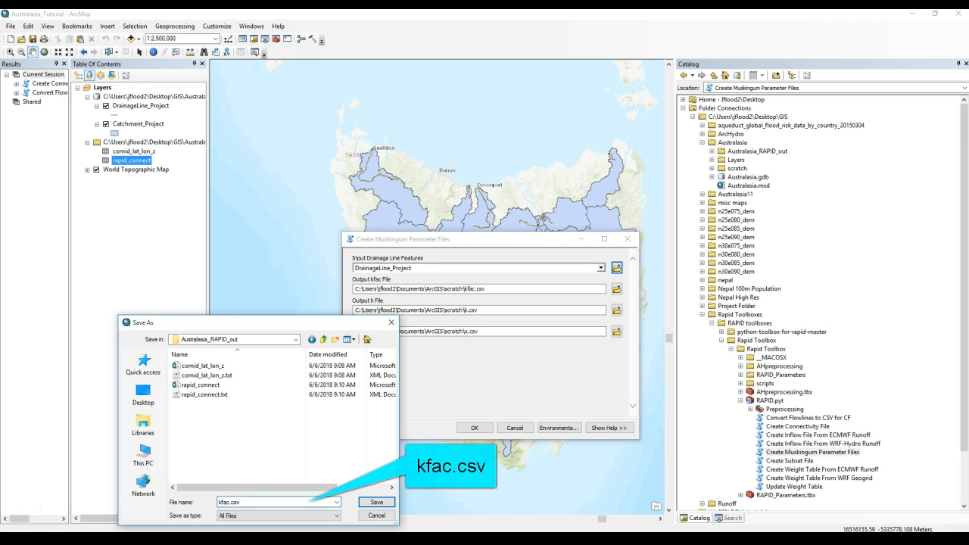
{"action": "left_click", "coordinate": [364, 501]}
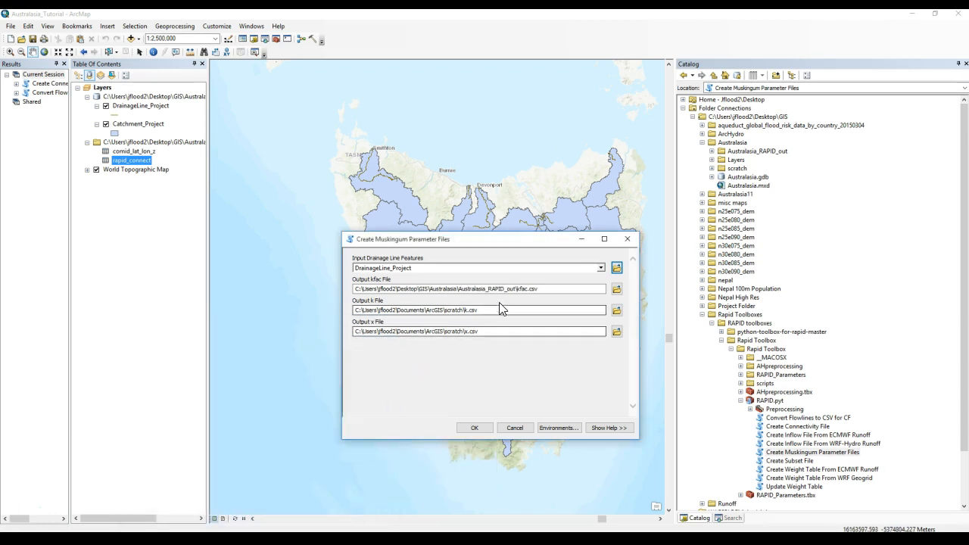
{"action": "left_click", "coordinate": [616, 310]}
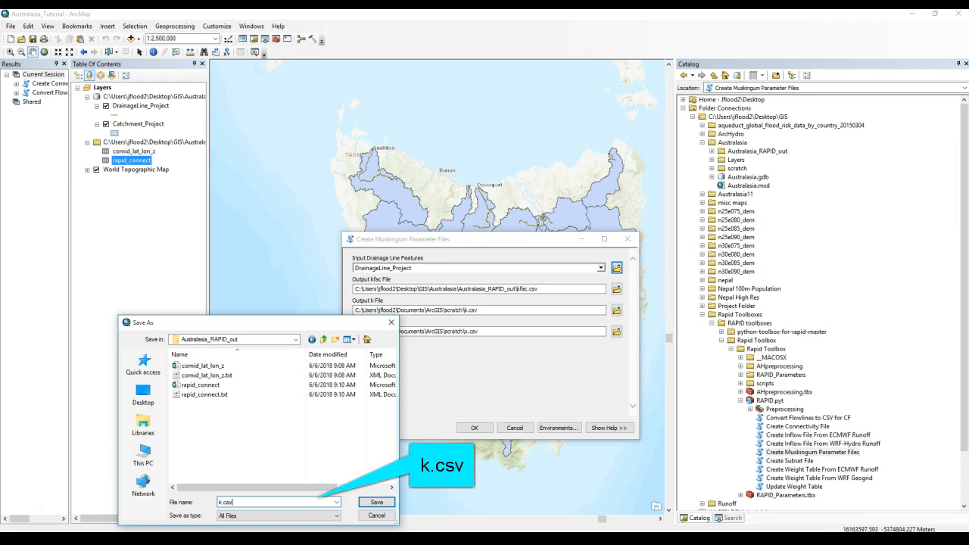
{"action": "type", "text": "k.csv"}
{"action": "left_click", "coordinate": [377, 501]}
- Save the x output as x.csv in the Australasia_RAPID_out folder and run the Muskingum tool
{"action": "left_click", "coordinate": [616, 331]}
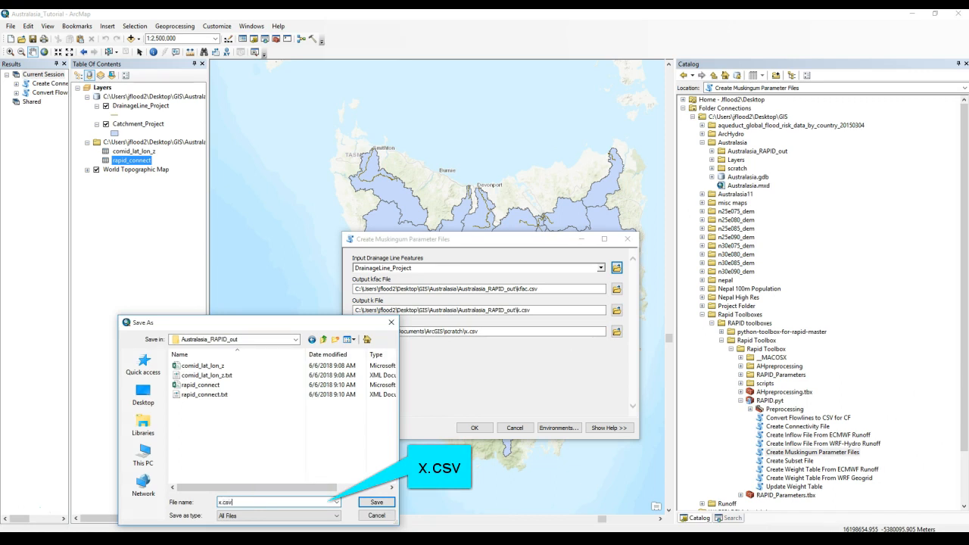
{"action": "left_click", "coordinate": [376, 502]}
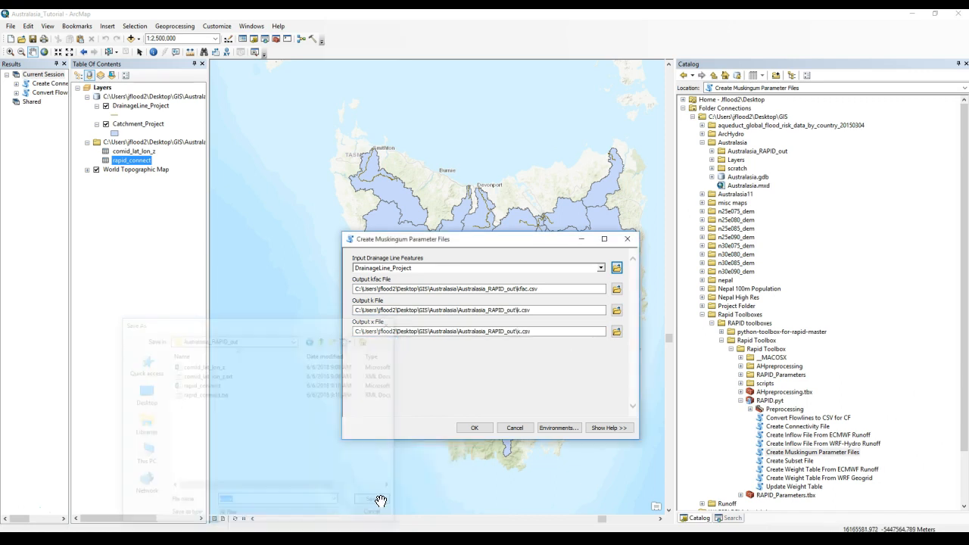
{"action": "left_click", "coordinate": [476, 427]}
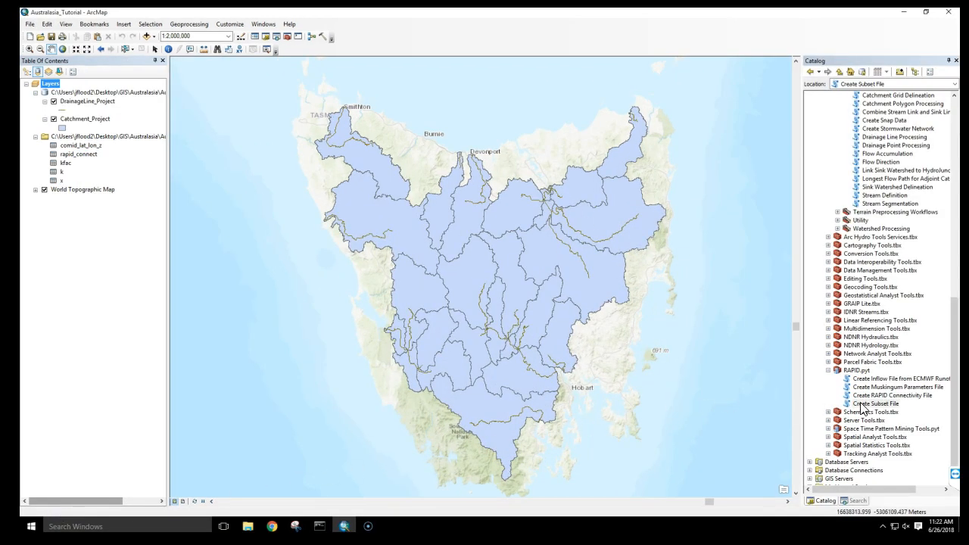
- Open the Create Subset File tool and set DrainageLine_Project as the input drainage line features
{"action": "double_click", "coordinate": [861, 405]}
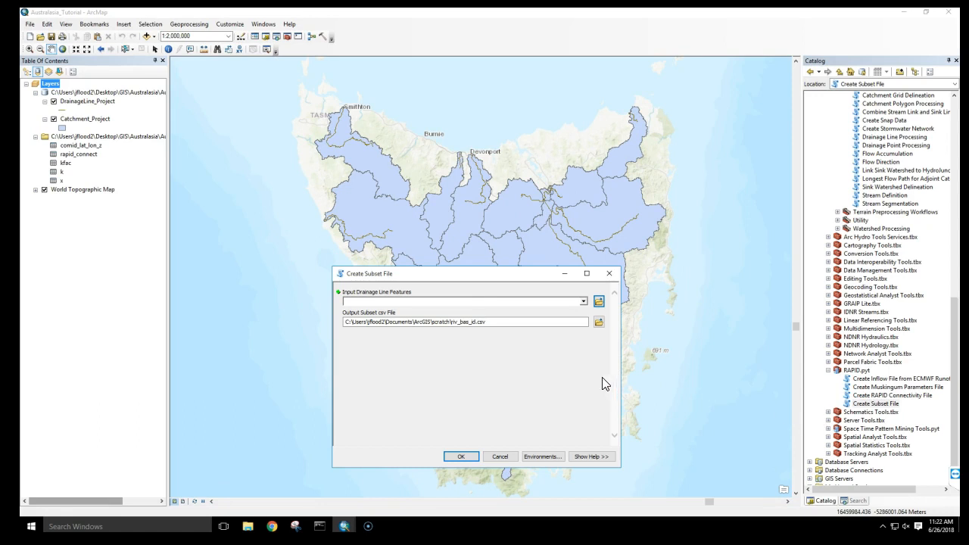
{"action": "left_click", "coordinate": [583, 302]}
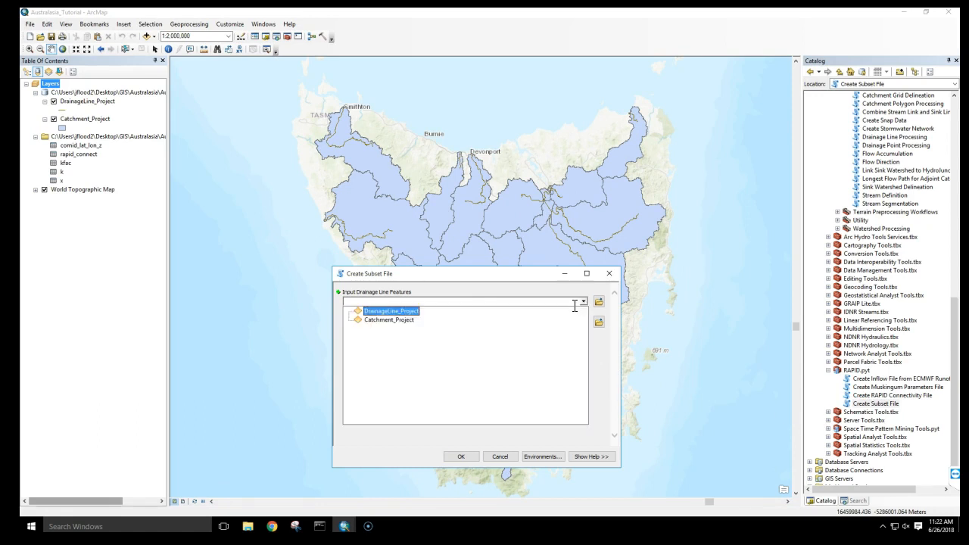
{"action": "left_click", "coordinate": [562, 312]}
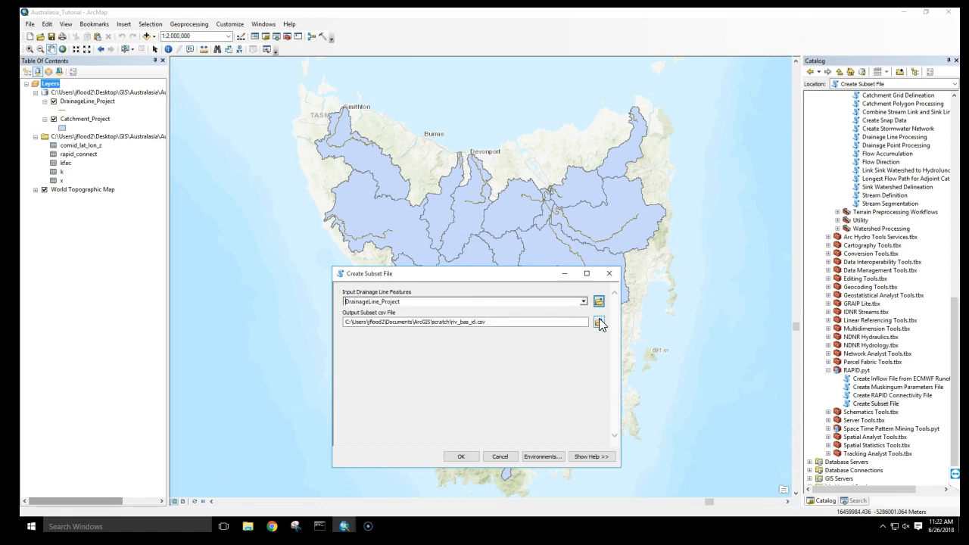
- Save the subset output as riv_bas_id.csv in the Australasia_RAPID_out folder and run the Create Subset File tool
{"action": "left_click", "coordinate": [599, 323]}
{"action": "left_click", "coordinate": [366, 403]}
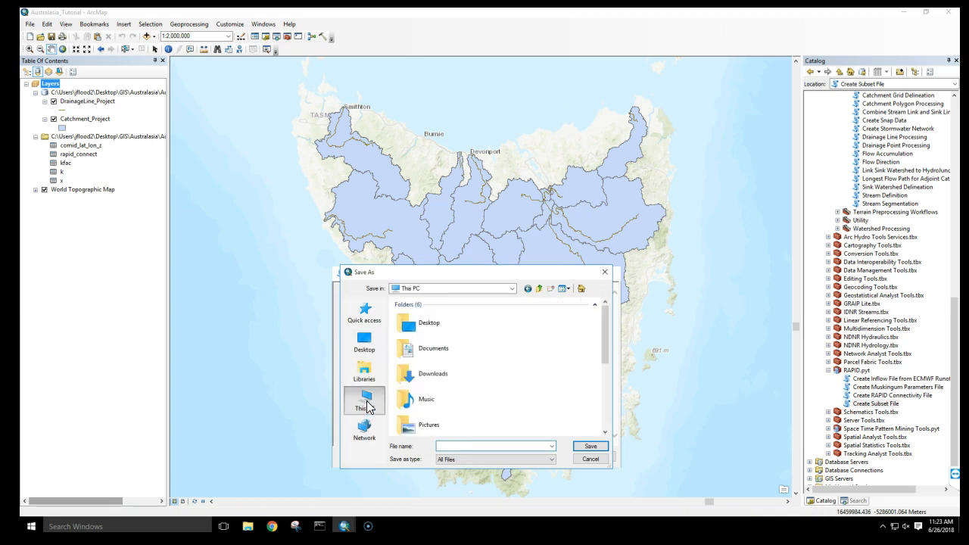
{"action": "double_click", "coordinate": [412, 318]}
{"action": "double_click", "coordinate": [419, 314]}
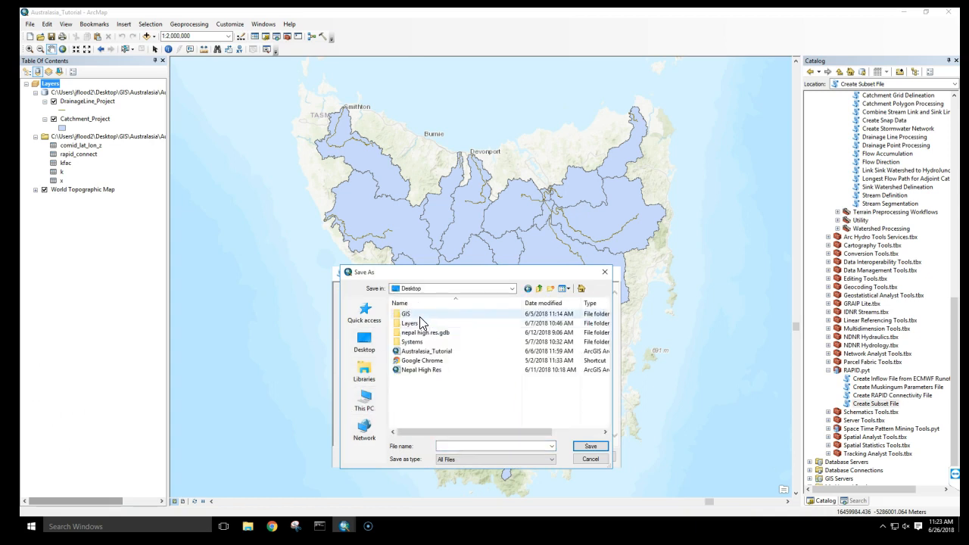
{"action": "double_click", "coordinate": [426, 333]}
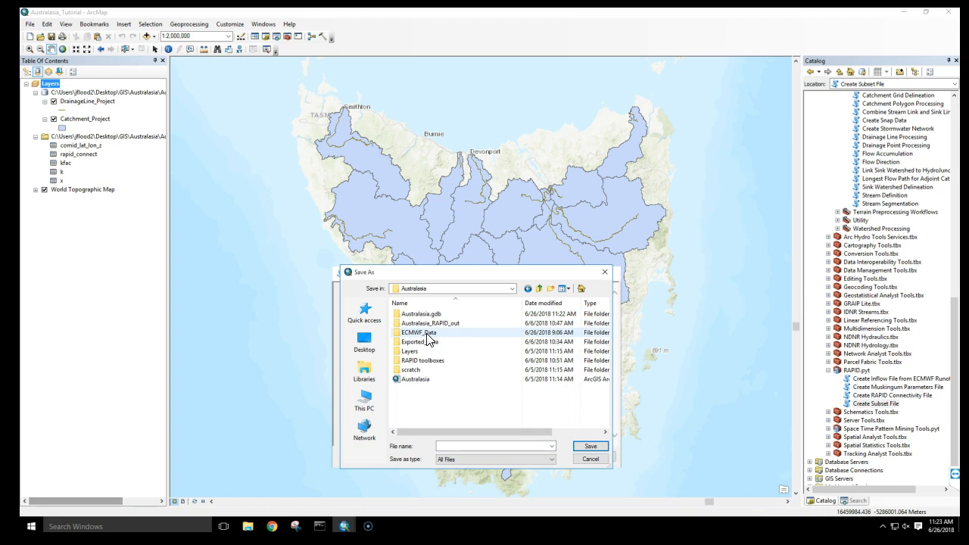
{"action": "double_click", "coordinate": [432, 323]}
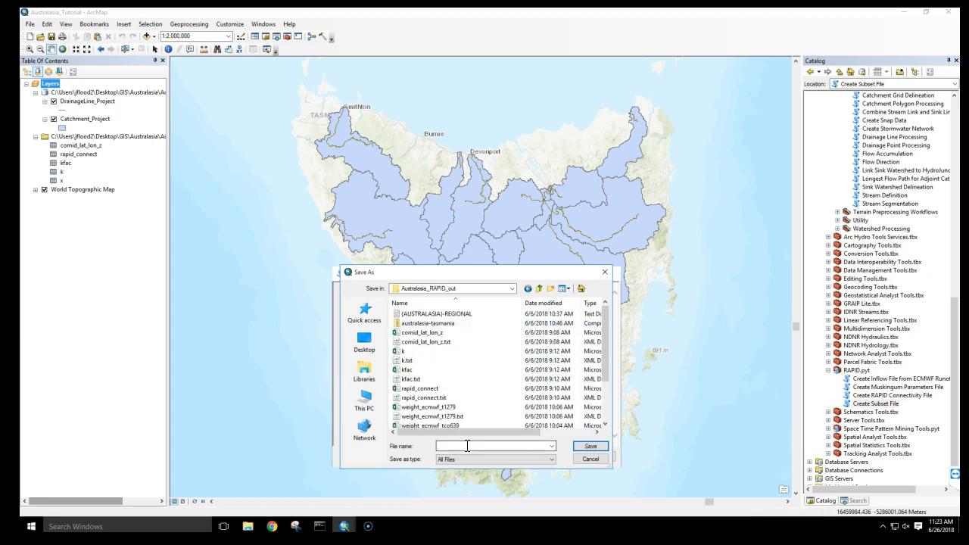
{"action": "left_click", "coordinate": [467, 446]}
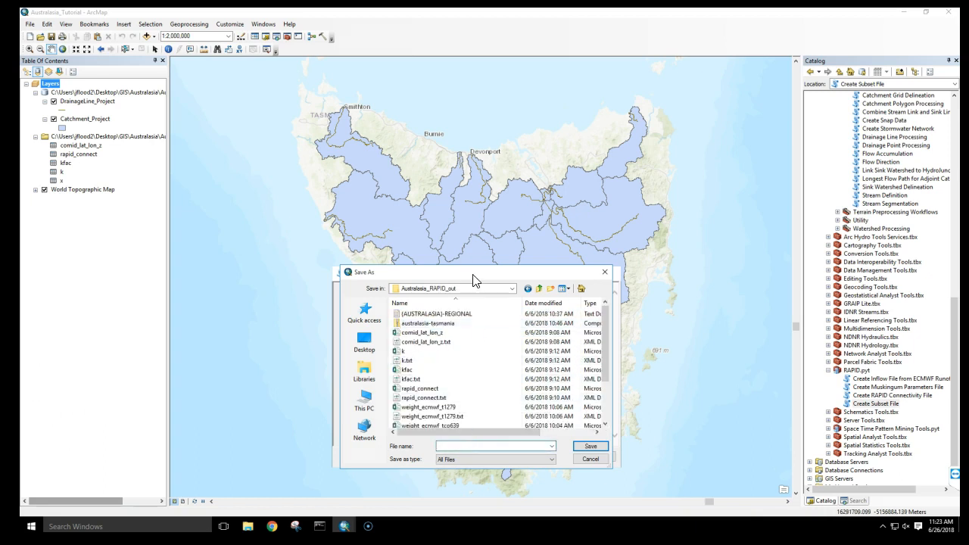
{"action": "left_click_drag", "start_coordinate": [475, 280], "coordinate": [221, 265]}
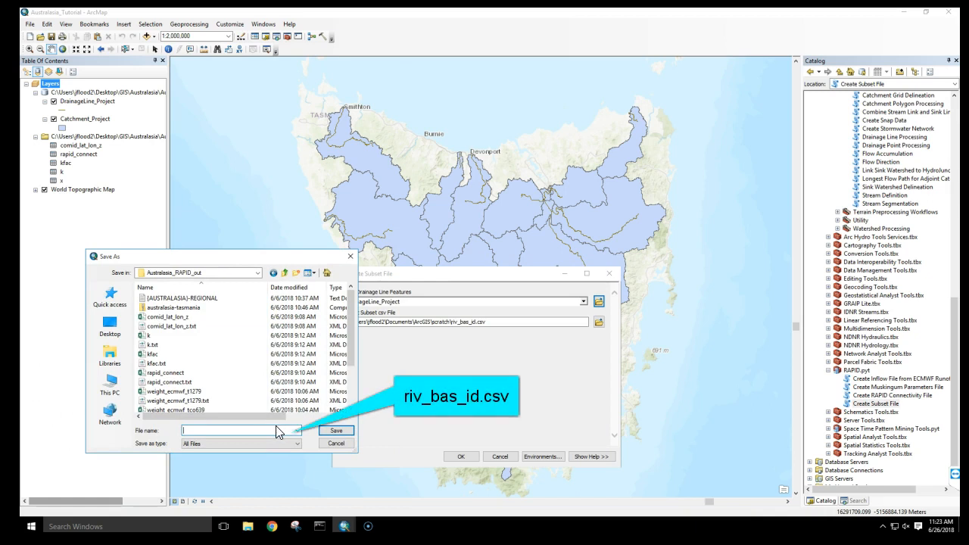
{"action": "type", "text": "riv_bas_id.csv"}
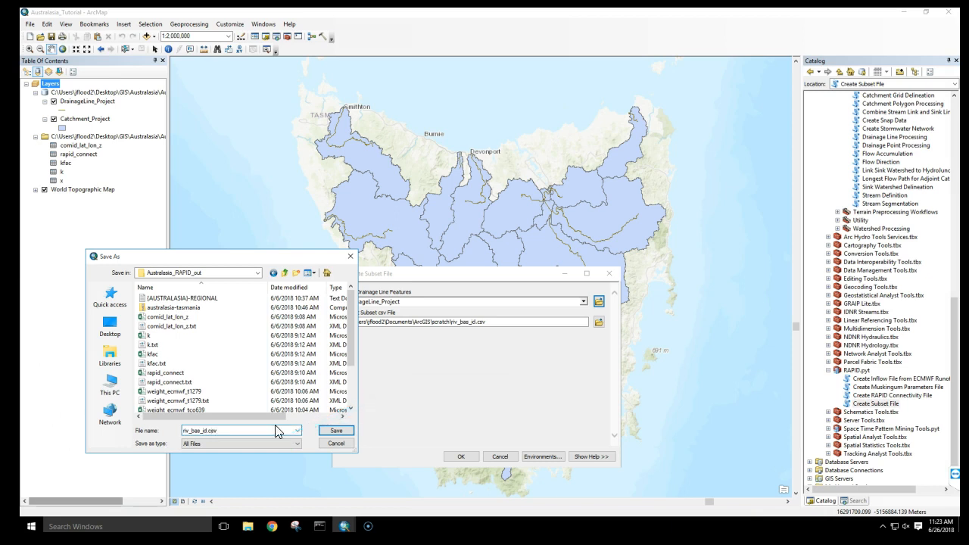
{"action": "left_click", "coordinate": [321, 430]}
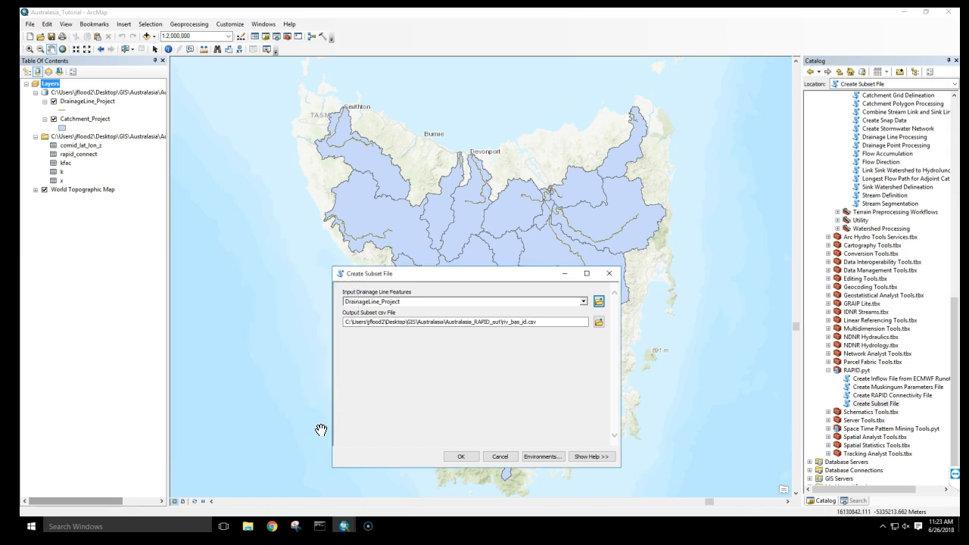
{"action": "left_click", "coordinate": [458, 456]}
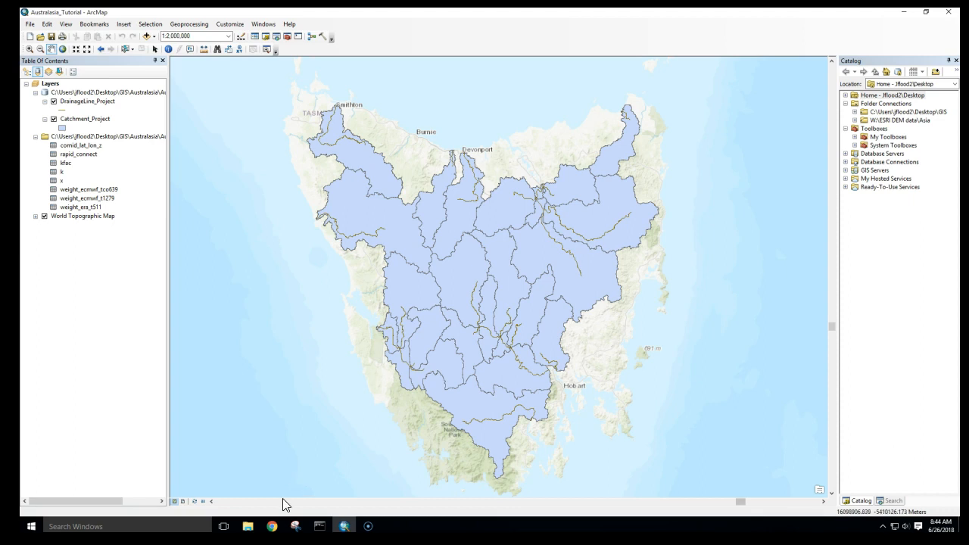
- Switch to the browser and download 1.runoff.nc, 52.runoff.nc and erai_runoff.grib.nc from the RAPID Preprocessing Drive folder
{"action": "left_click", "coordinate": [272, 525]}
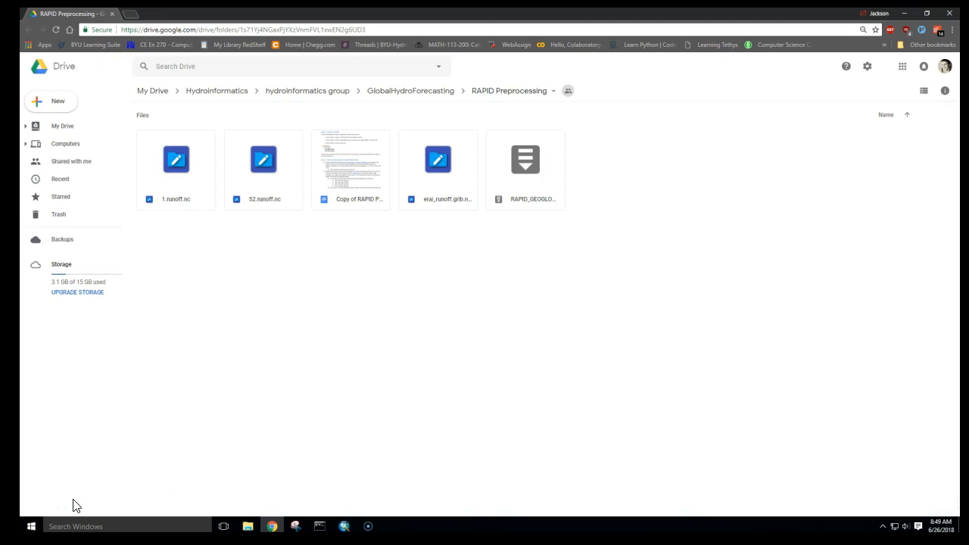
{"action": "left_click", "coordinate": [179, 190], "text": "ctrl"}
{"action": "left_click", "coordinate": [252, 184], "text": "ctrl"}
{"action": "left_click", "coordinate": [416, 188], "text": "ctrl"}
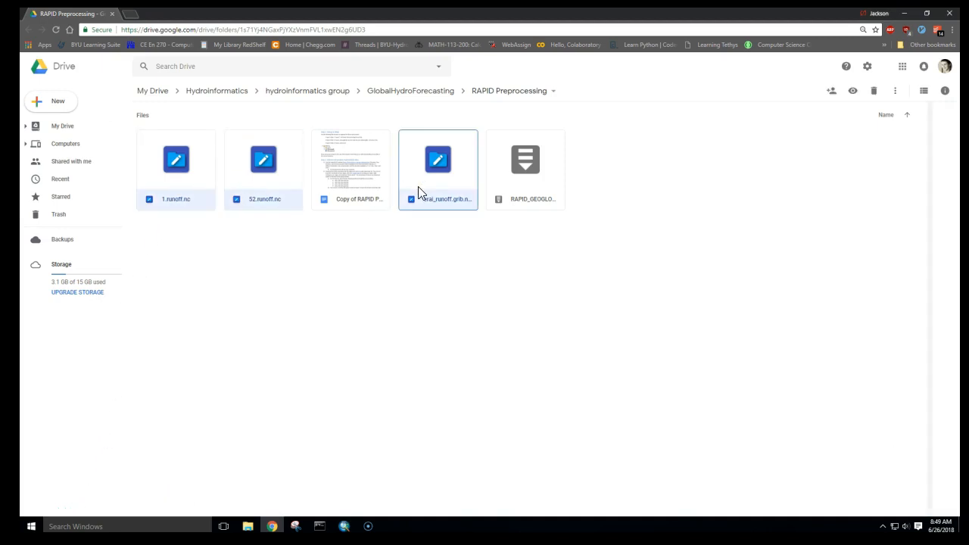
{"action": "right_click", "coordinate": [430, 159]}
{"action": "left_click", "coordinate": [468, 285]}
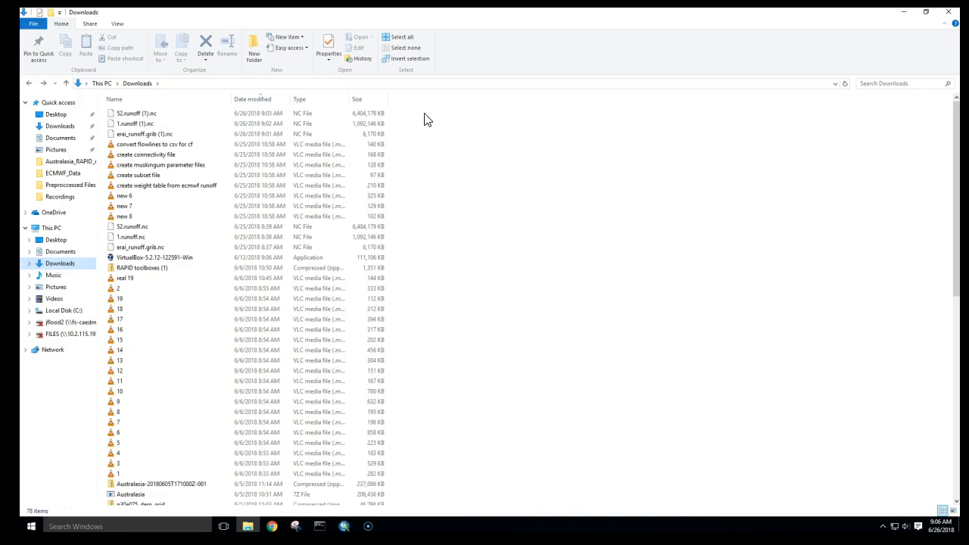
- Move the three downloaded runoff files from Downloads into the ECMWF_Data folder
{"action": "left_click_drag", "start_coordinate": [424, 114], "coordinate": [90, 180]}
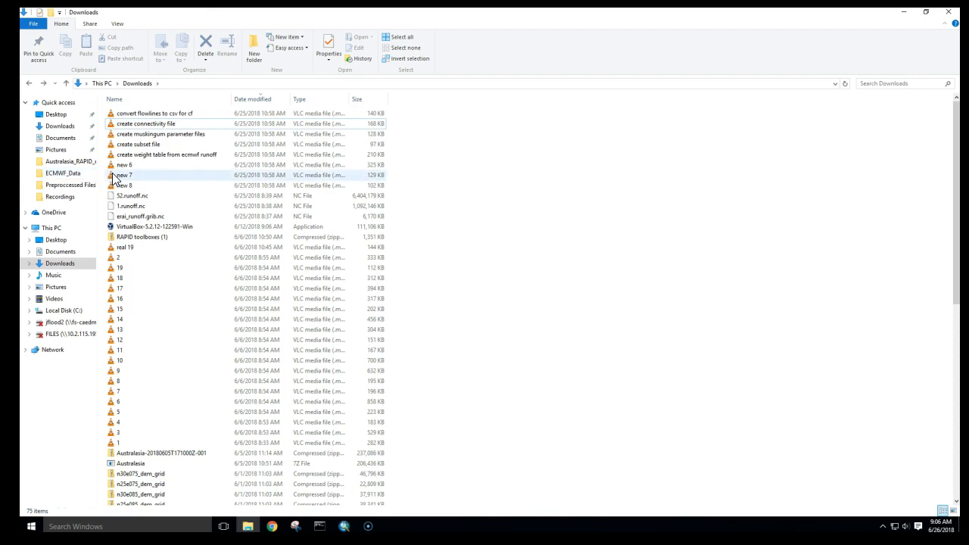
{"action": "left_click", "coordinate": [67, 175]}
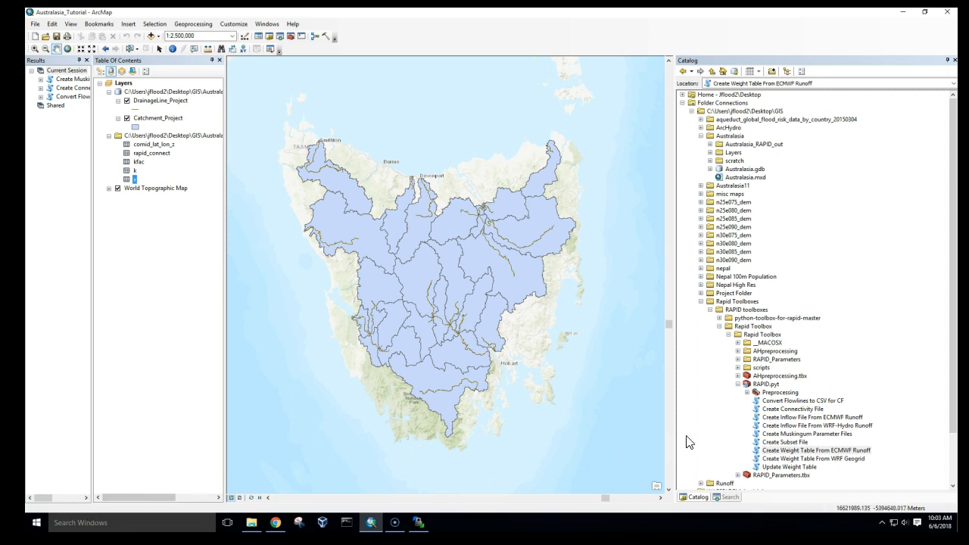
- Open the Create Weight Table From ECMWF Runoff tool and set 1.runoff.Australia.nc from ECMWF_Data as the runoff file
{"action": "double_click", "coordinate": [787, 453]}
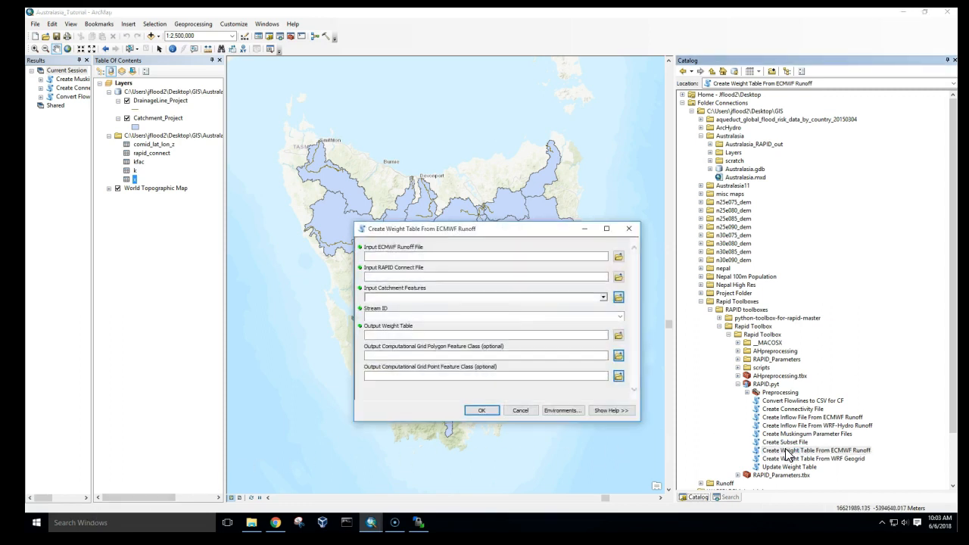
{"action": "left_click", "coordinate": [618, 256]}
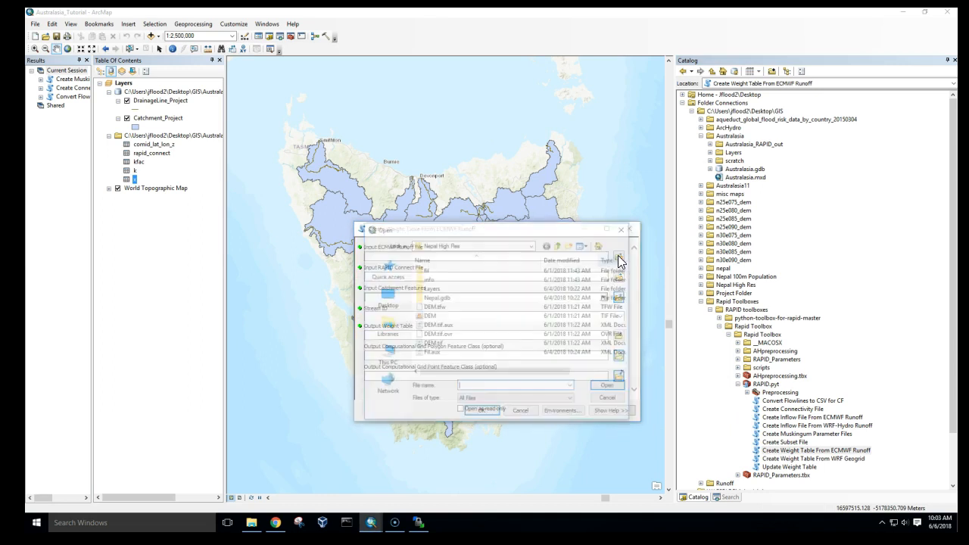
{"action": "left_click", "coordinate": [386, 355]}
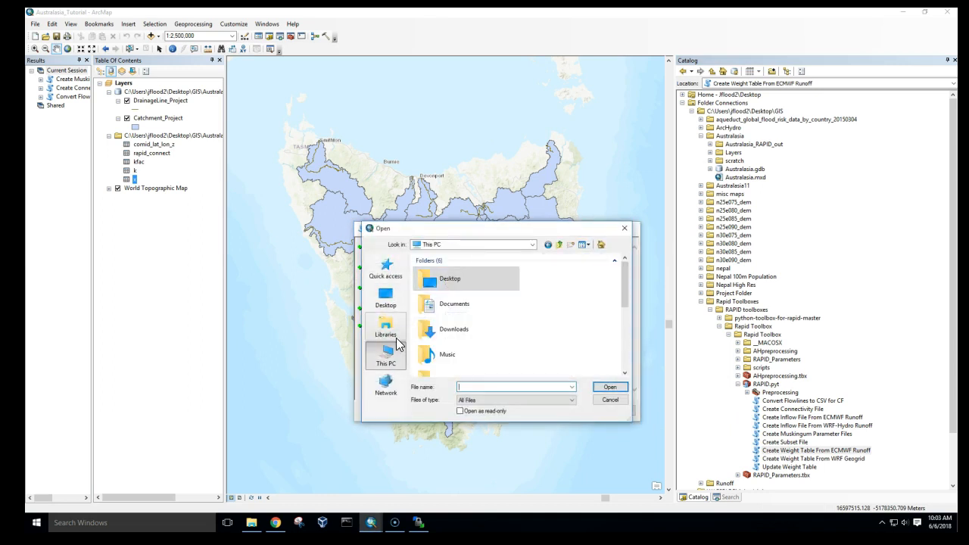
{"action": "double_click", "coordinate": [454, 278]}
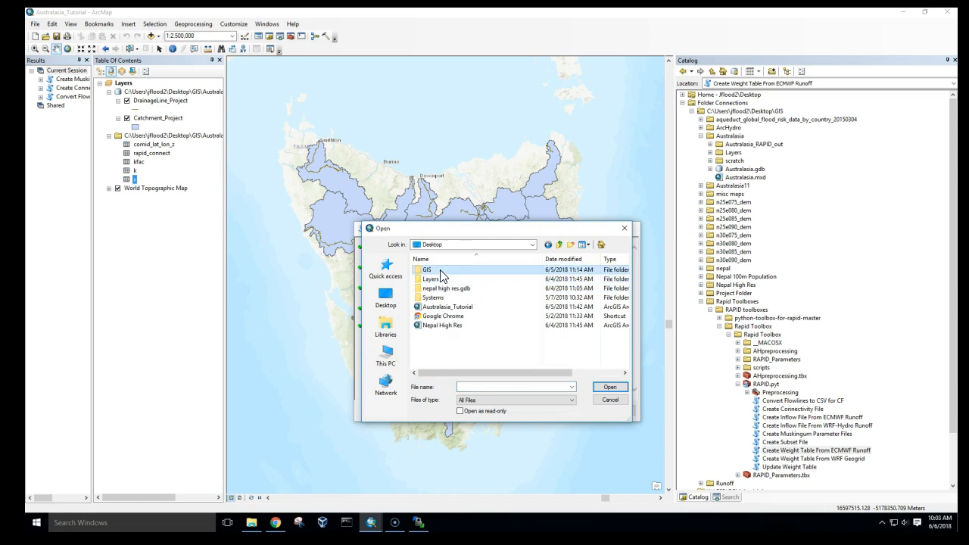
{"action": "double_click", "coordinate": [431, 270]}
{"action": "double_click", "coordinate": [437, 288]}
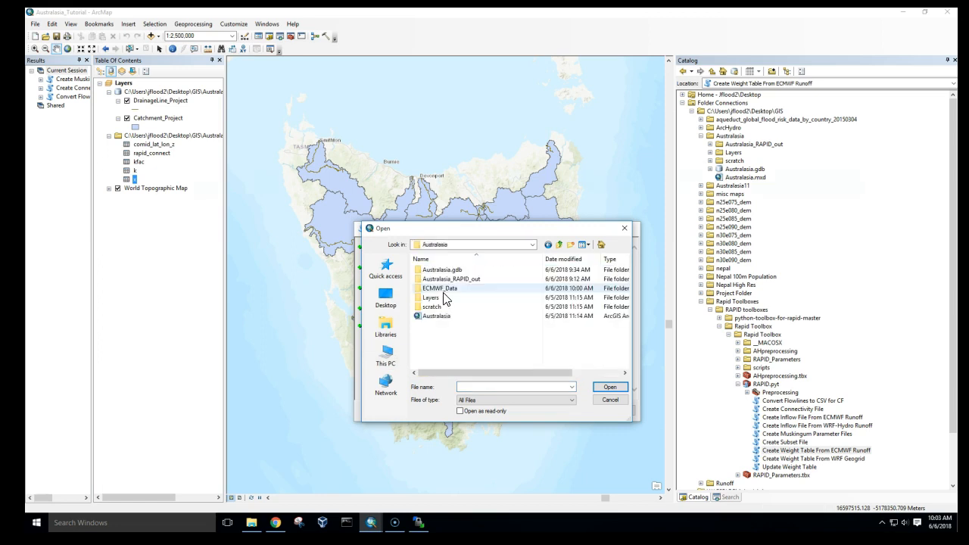
{"action": "double_click", "coordinate": [445, 289]}
{"action": "double_click", "coordinate": [446, 279]}
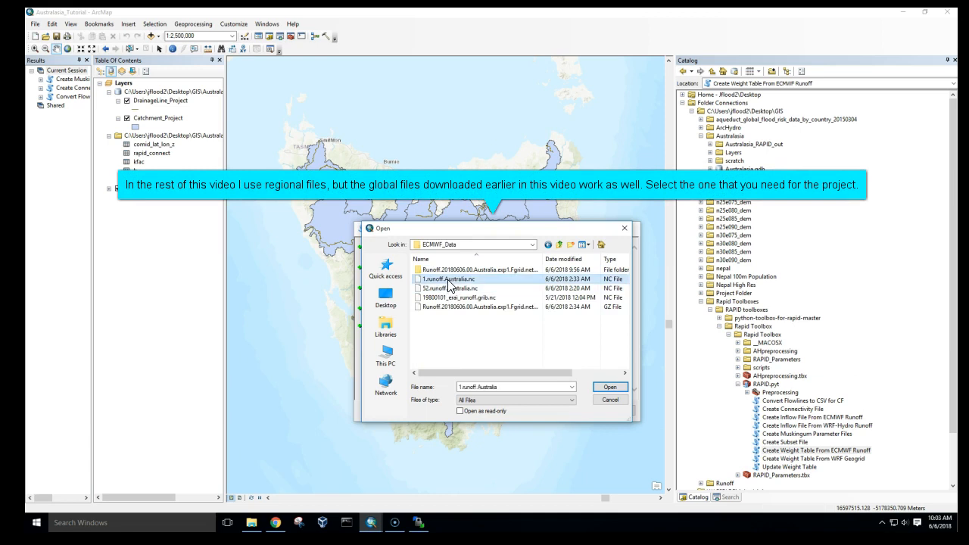
- Set rapid_connect.csv from the Australasia_RAPID_out folder as the input RAPID connect file
{"action": "left_click", "coordinate": [618, 277]}
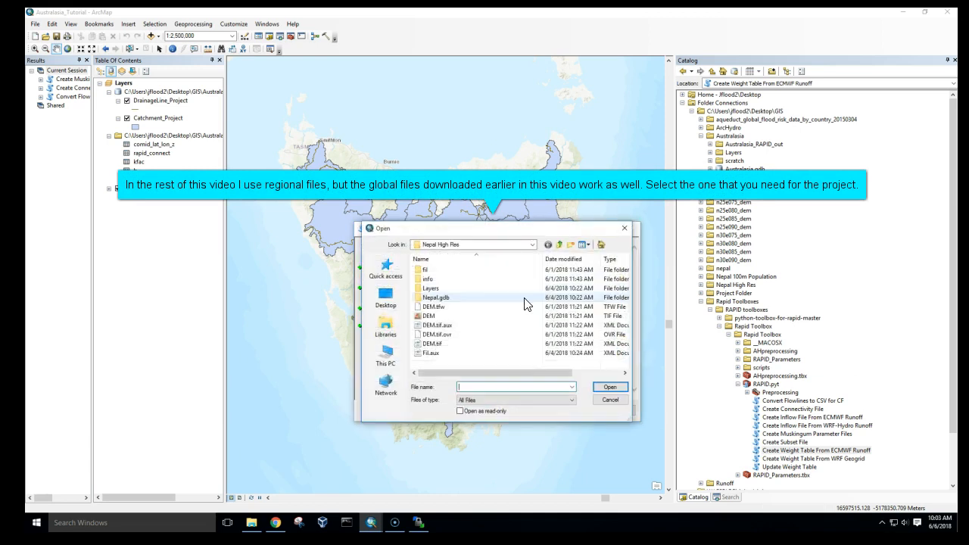
{"action": "left_click", "coordinate": [385, 354]}
{"action": "left_click", "coordinate": [448, 286]}
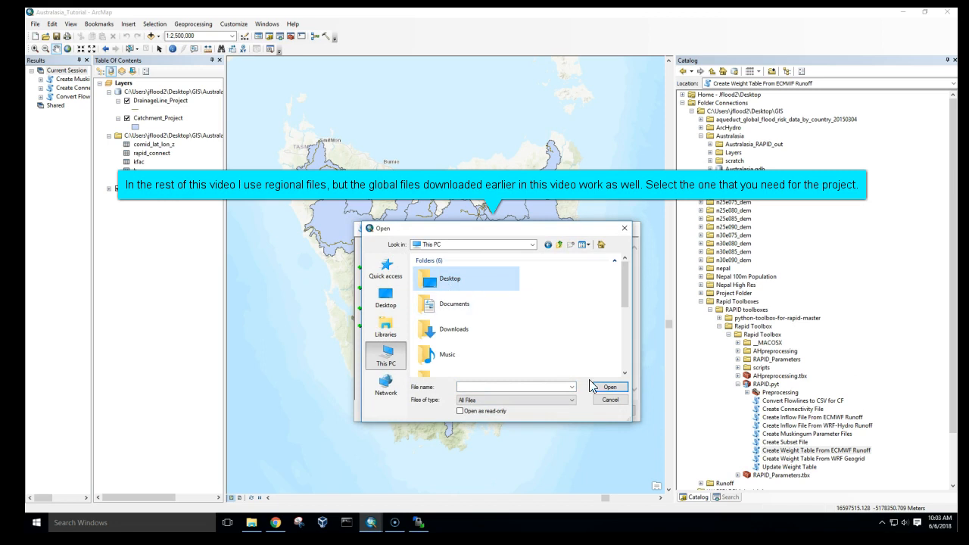
{"action": "double_click", "coordinate": [452, 282]}
{"action": "double_click", "coordinate": [445, 271]}
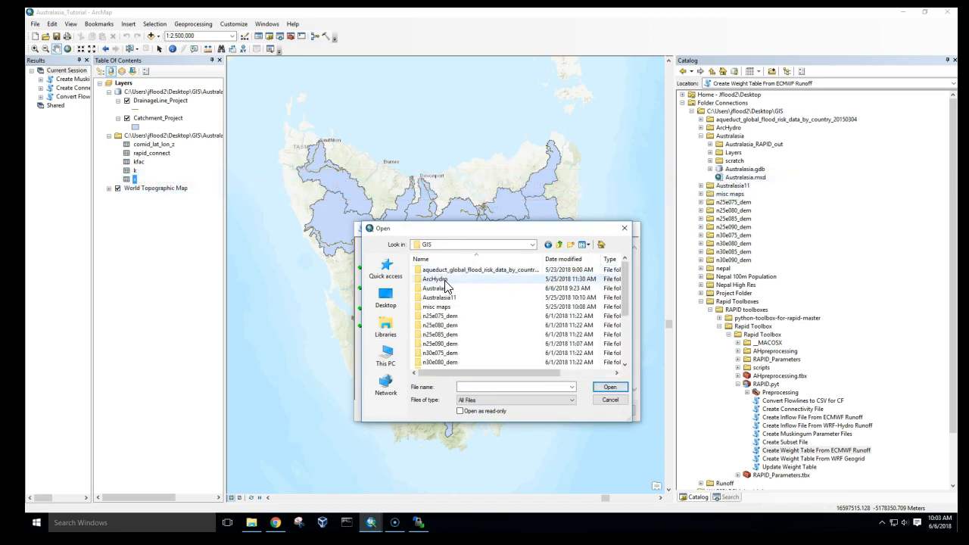
{"action": "double_click", "coordinate": [444, 288]}
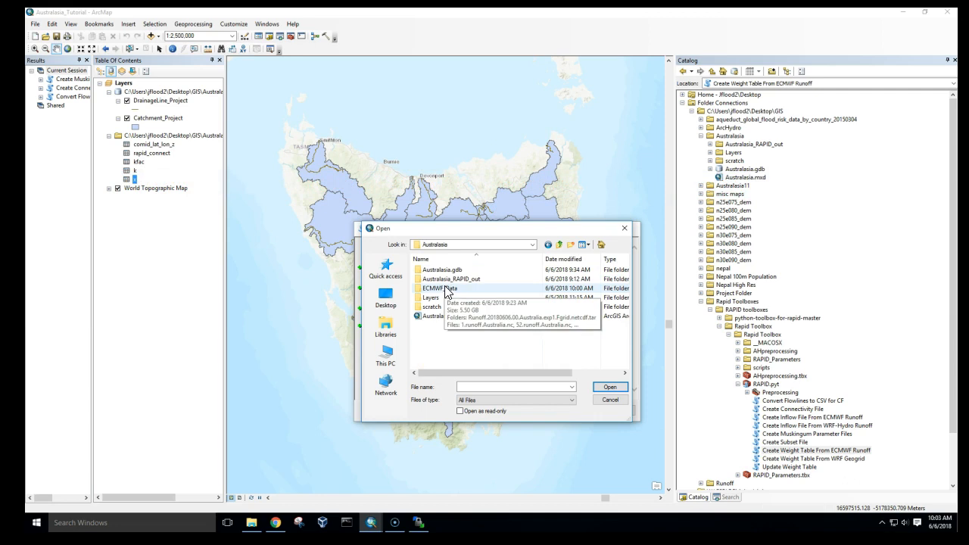
{"action": "double_click", "coordinate": [445, 279]}
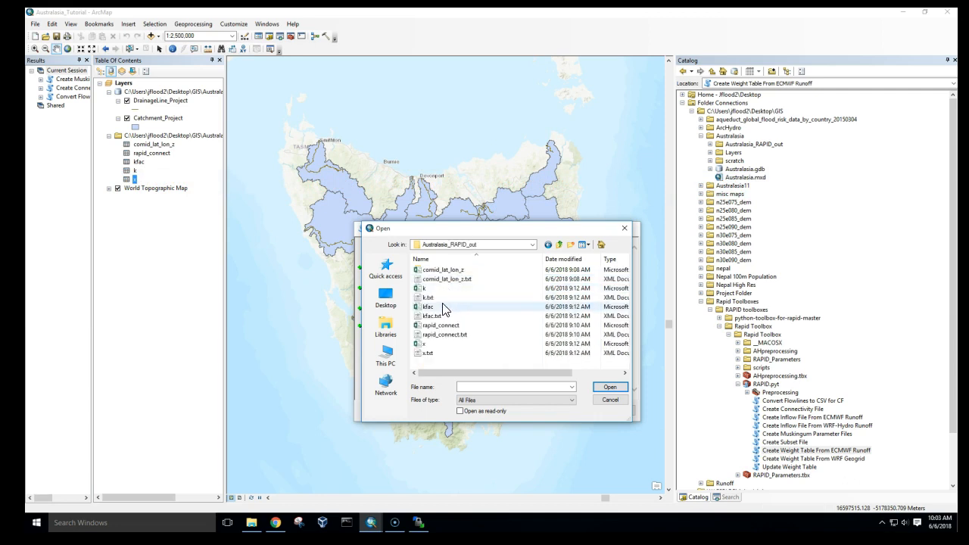
{"action": "double_click", "coordinate": [443, 326]}
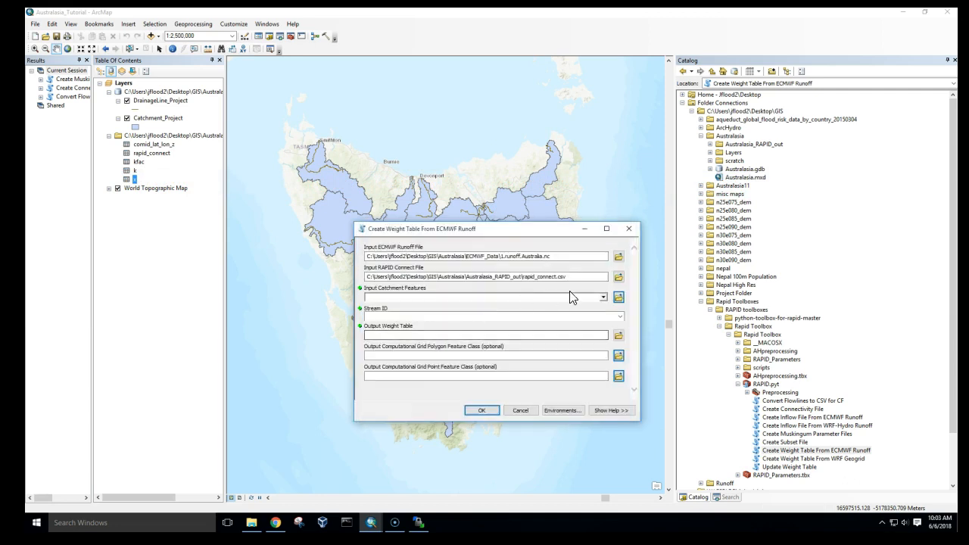
- Set Catchment_Project as the input catchment features and DrainLnID as the stream ID
{"action": "left_click", "coordinate": [604, 298]}
{"action": "left_click", "coordinate": [506, 309]}
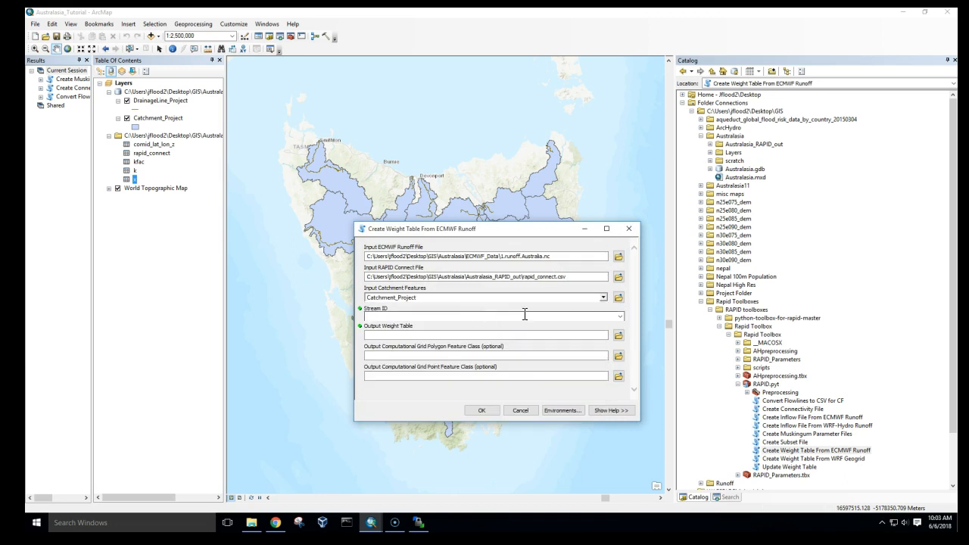
{"action": "left_click", "coordinate": [621, 317]}
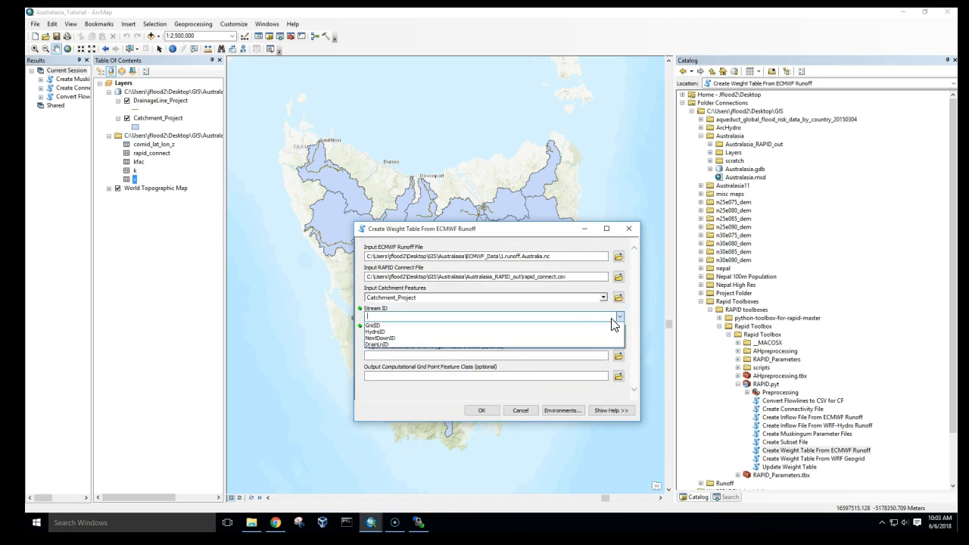
{"action": "left_click", "coordinate": [525, 346]}
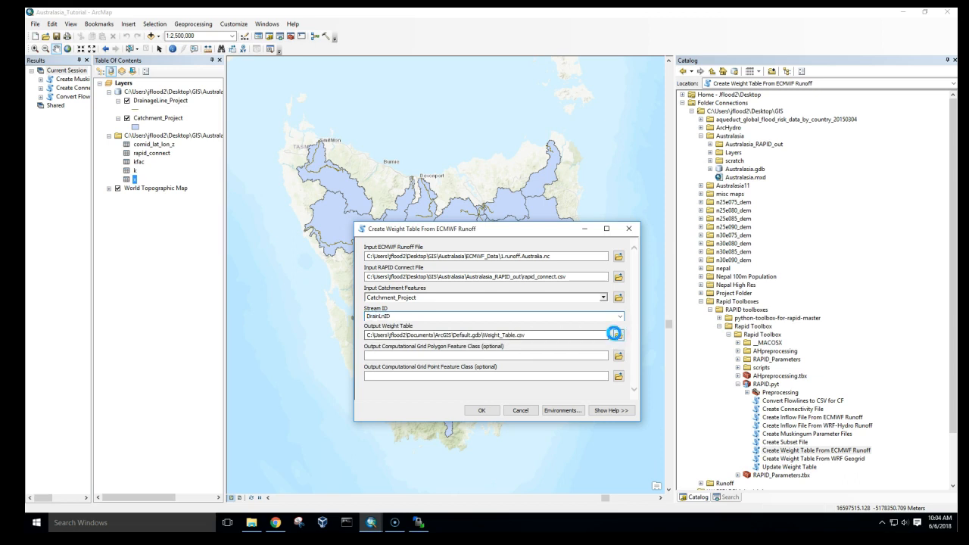
- Save the output weight table as weight_ecmwf_tco639.csv in Australasia_RAPID_out and run the weight table tool
{"action": "left_click", "coordinate": [618, 334]}
{"action": "double_click", "coordinate": [227, 362]}
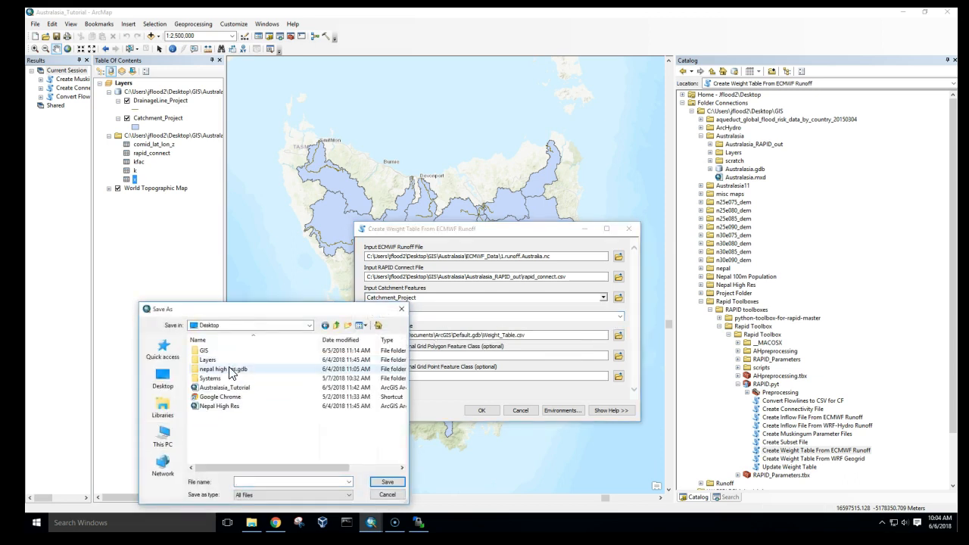
{"action": "double_click", "coordinate": [229, 378]}
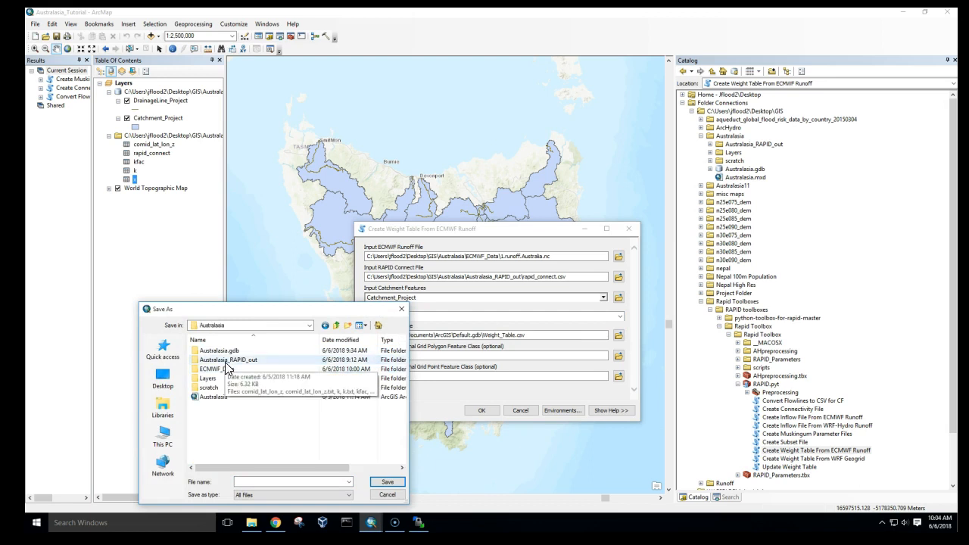
{"action": "double_click", "coordinate": [223, 359]}
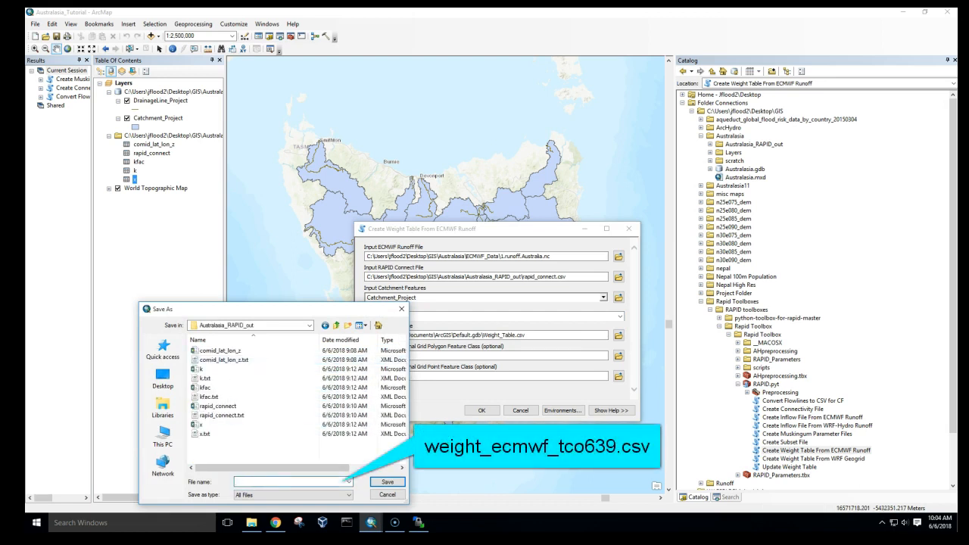
{"action": "key", "text": "alt+Tab"}
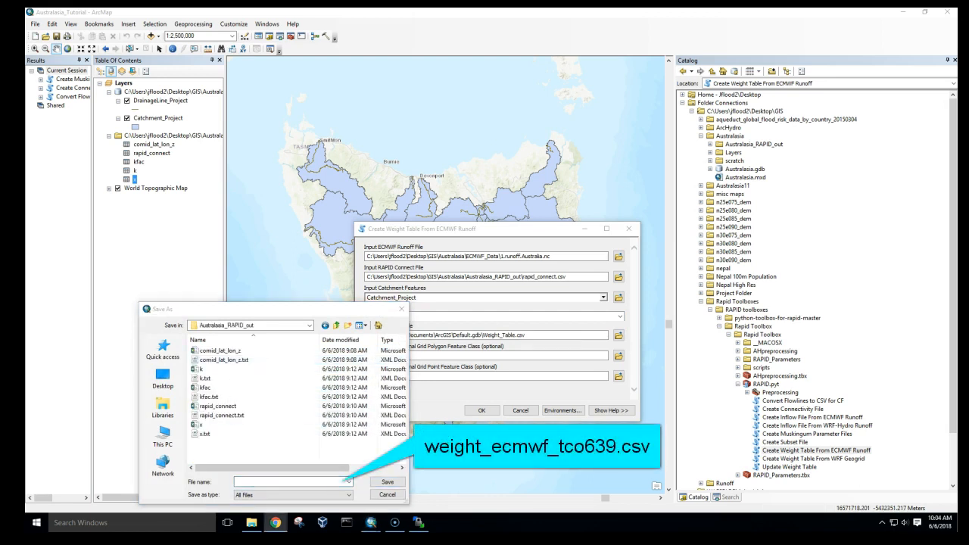
{"action": "left_click", "coordinate": [293, 478]}
{"action": "type", "text": "weight_ecmwf_tco639.csv"}
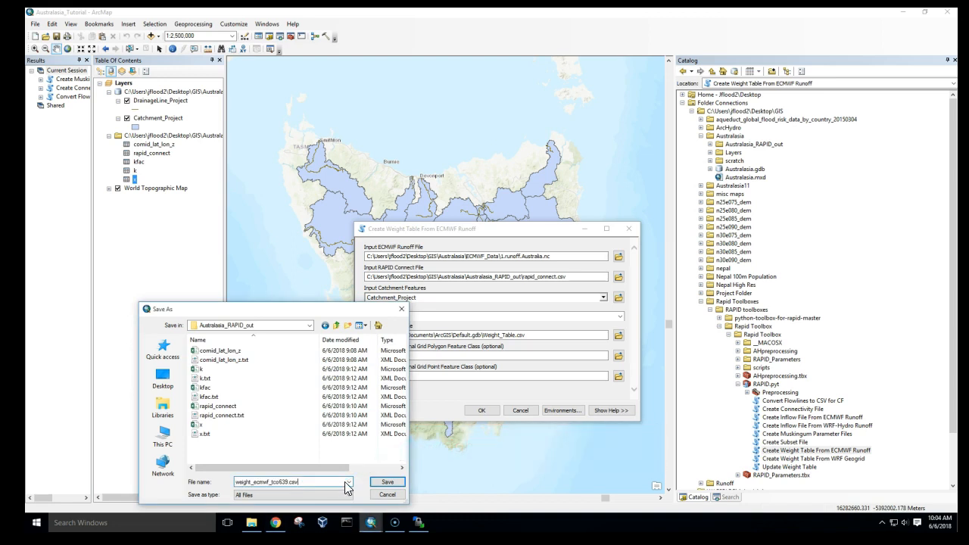
{"action": "left_click", "coordinate": [387, 482]}
{"action": "left_click", "coordinate": [482, 413]}
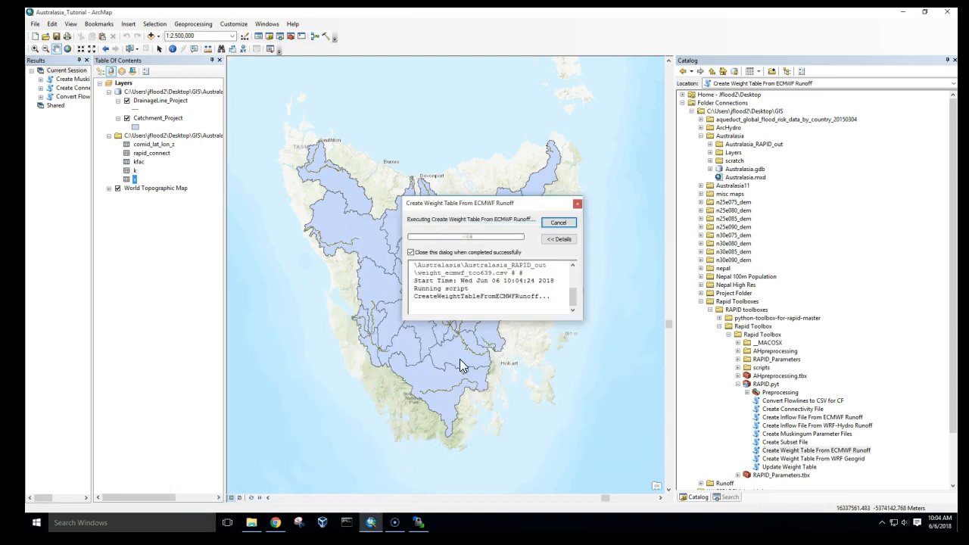
- Open the Create Weight Table From ECMWF Runoff tool and set 52.runoff.Australia.nc from ECMWF_Data as the runoff file
{"action": "double_click", "coordinate": [803, 451]}
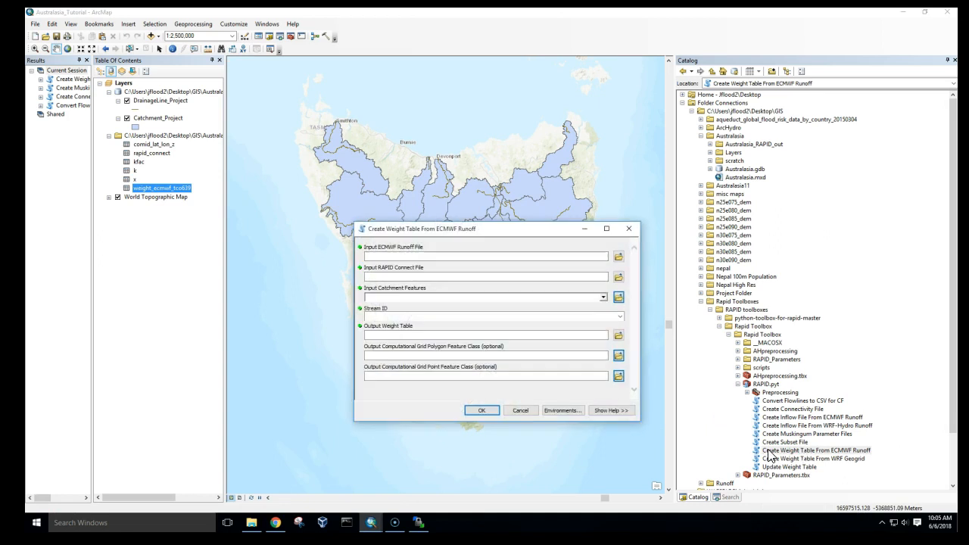
{"action": "left_click", "coordinate": [617, 259]}
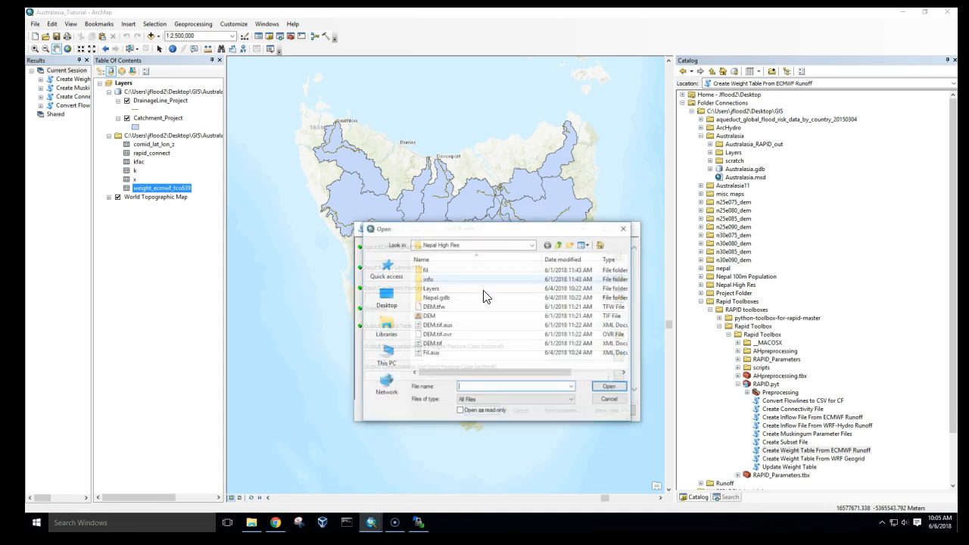
{"action": "left_click", "coordinate": [386, 354]}
{"action": "double_click", "coordinate": [445, 279]}
{"action": "double_click", "coordinate": [444, 280]}
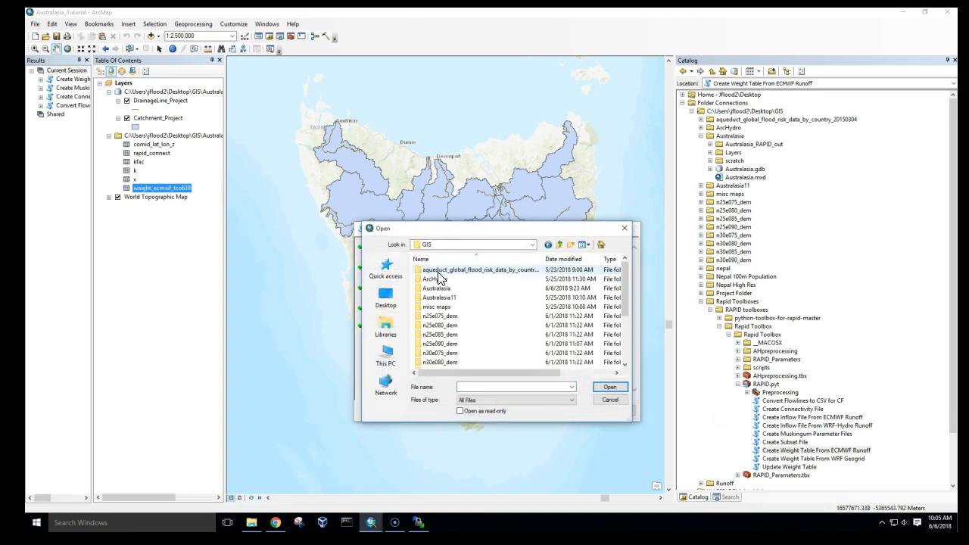
{"action": "double_click", "coordinate": [445, 286]}
{"action": "double_click", "coordinate": [446, 288]}
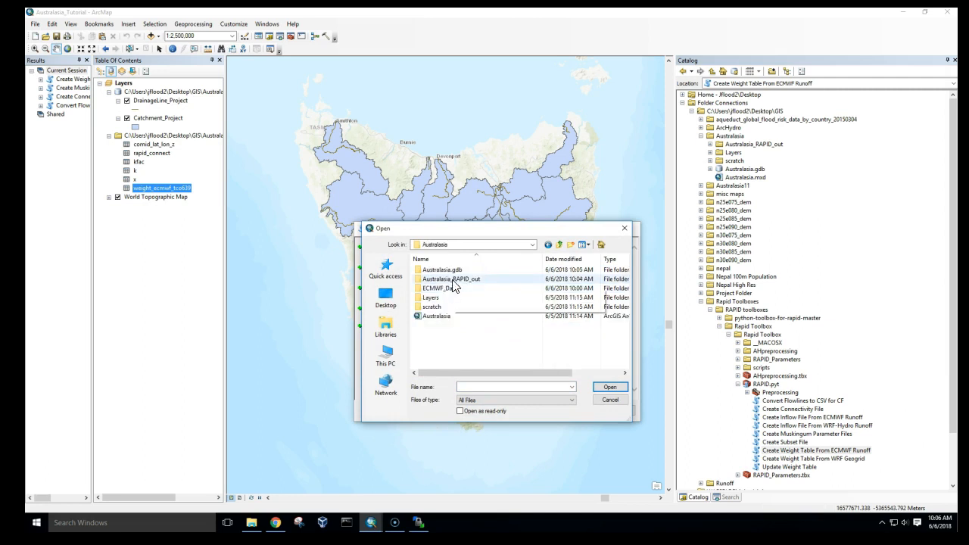
{"action": "left_click", "coordinate": [453, 289]}
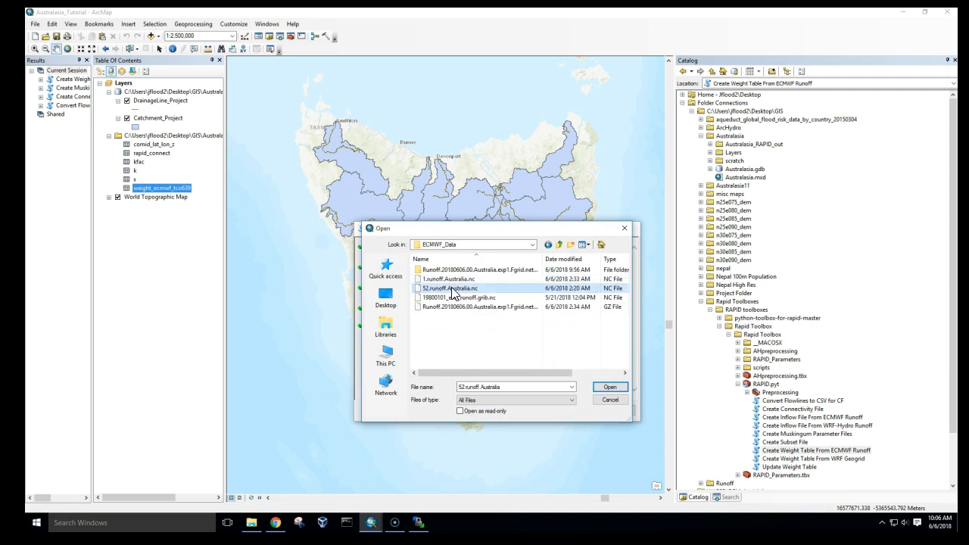
{"action": "left_click", "coordinate": [609, 387]}
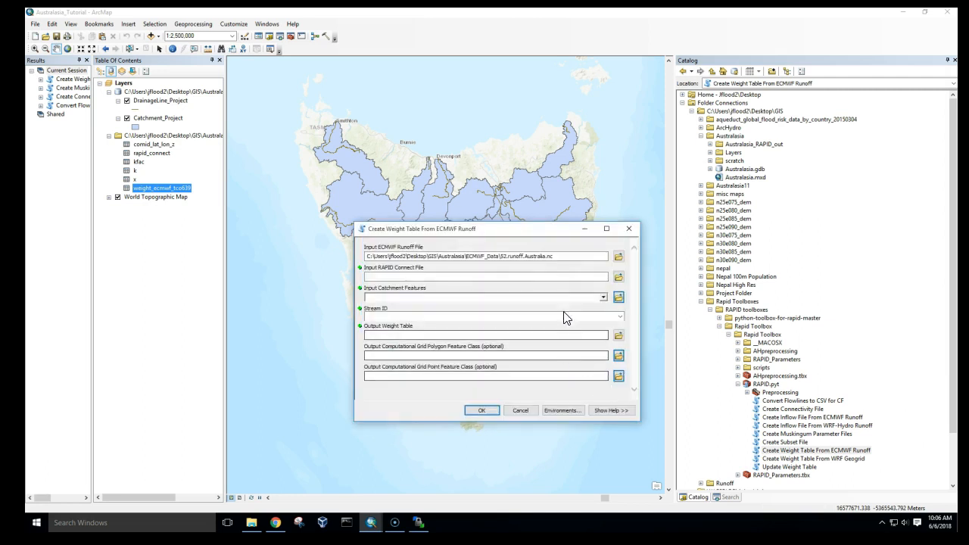
- Set rapid_connect.csv from the Australasia_RAPID_out folder as the input RAPID connect file
{"action": "left_click", "coordinate": [618, 276]}
{"action": "double_click", "coordinate": [484, 279]}
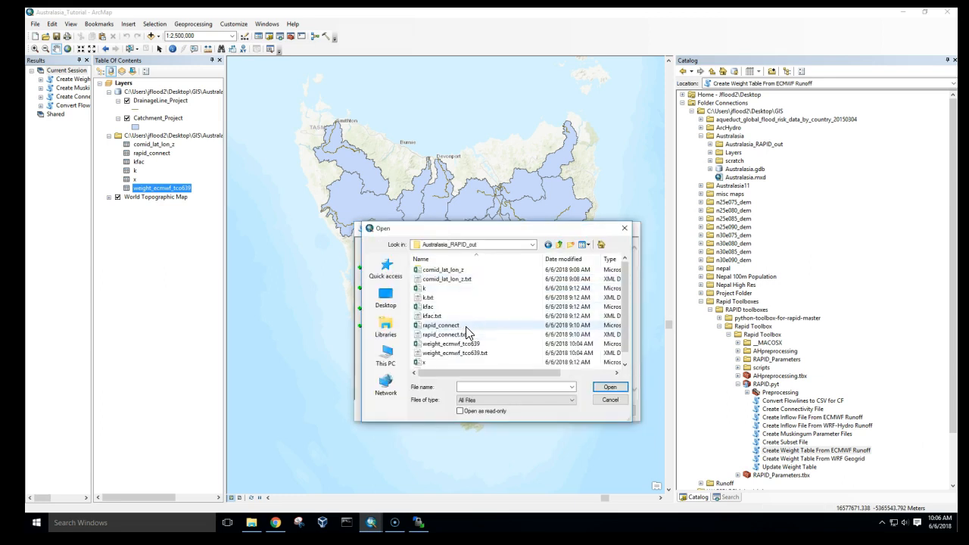
{"action": "double_click", "coordinate": [446, 326]}
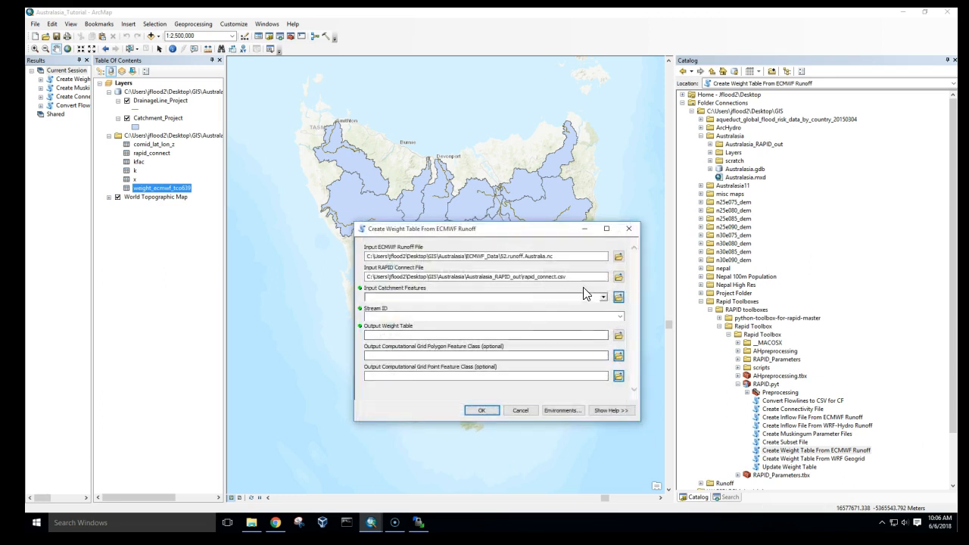
- Set Catchment_Project as the input catchment features and DrainLnID as the stream ID
{"action": "left_click", "coordinate": [604, 297]}
{"action": "left_click", "coordinate": [527, 313]}
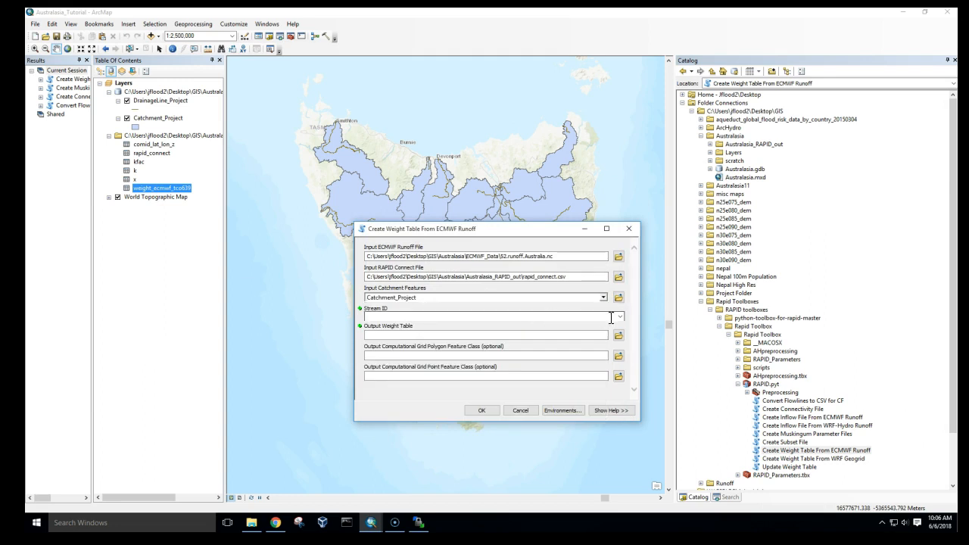
{"action": "left_click", "coordinate": [618, 316]}
{"action": "left_click", "coordinate": [528, 333]}
- Save the output weight table as weight_ecmwf_t1279.csv in Australasia_RAPID_out and run the weight table tool
{"action": "left_click", "coordinate": [618, 335]}
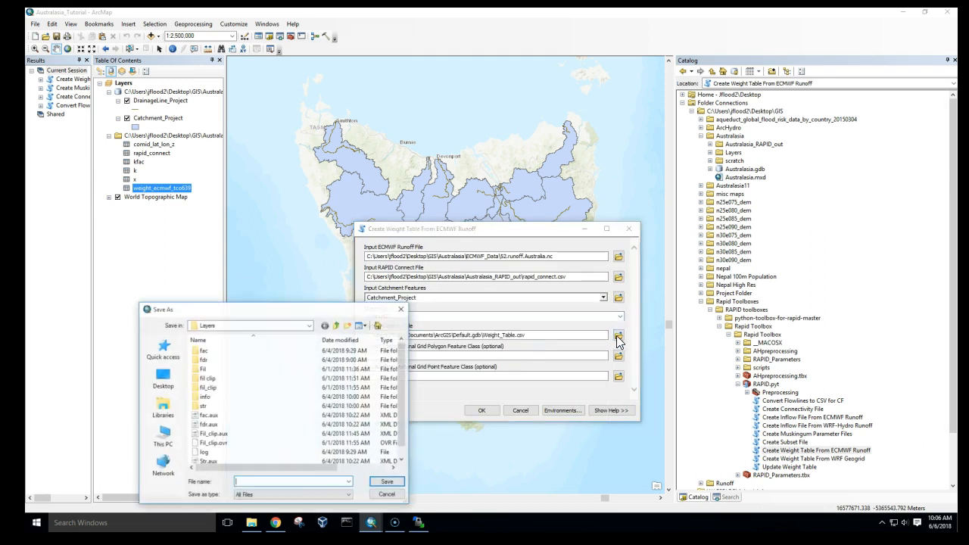
{"action": "left_click", "coordinate": [336, 325]}
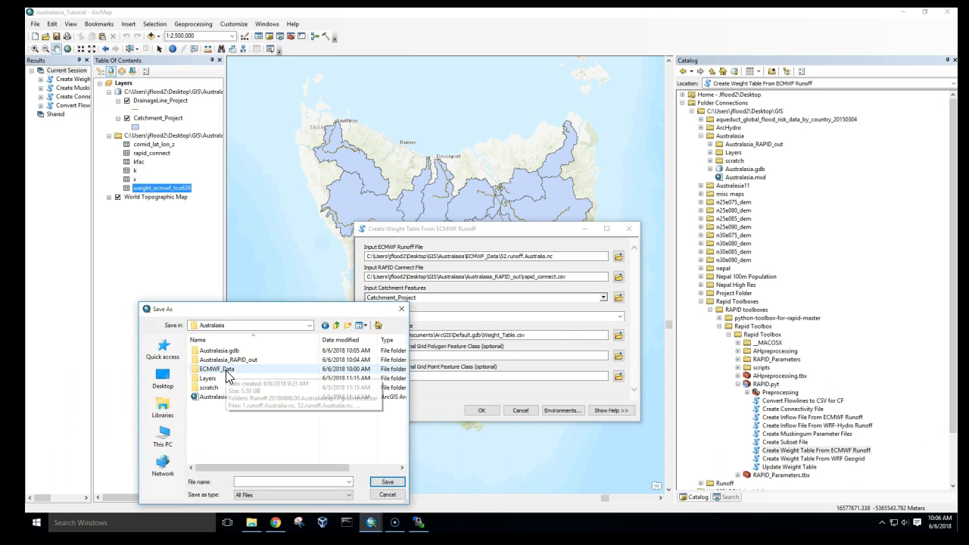
{"action": "left_click", "coordinate": [226, 361]}
{"action": "double_click", "coordinate": [227, 361]}
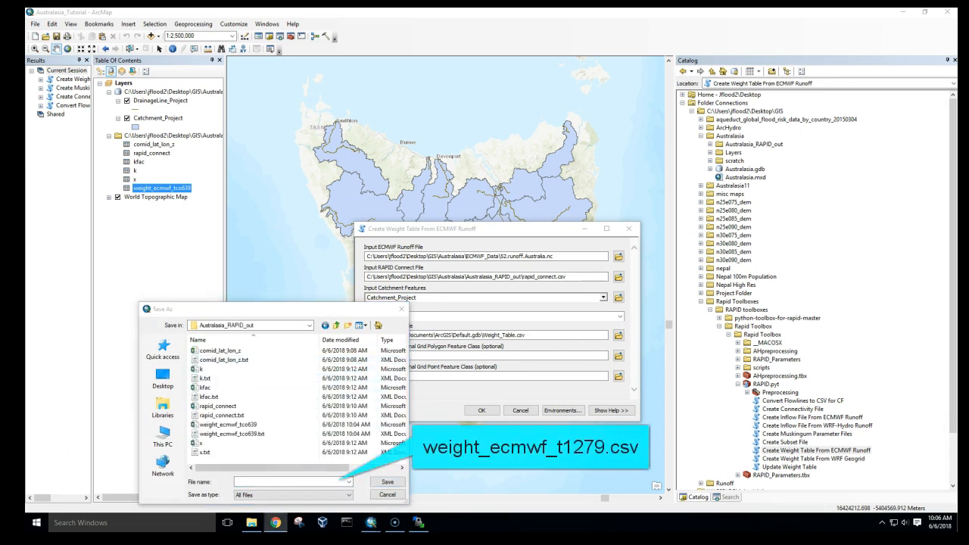
{"action": "left_click", "coordinate": [275, 482]}
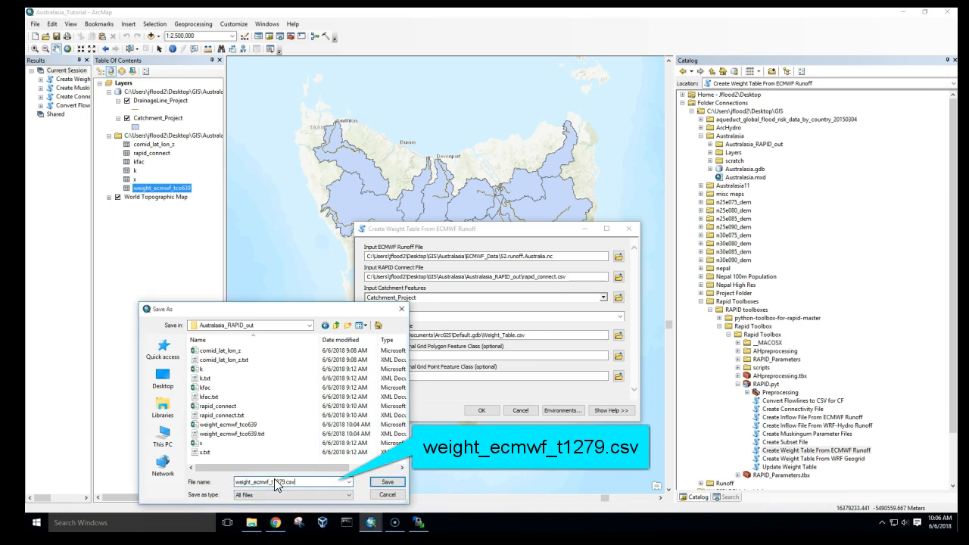
{"action": "left_click", "coordinate": [387, 482]}
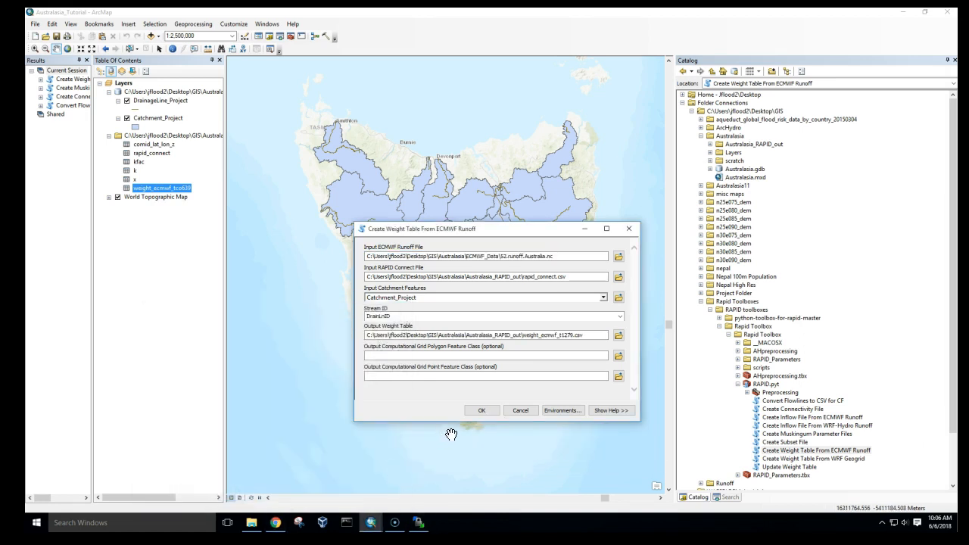
{"action": "left_click", "coordinate": [487, 408]}
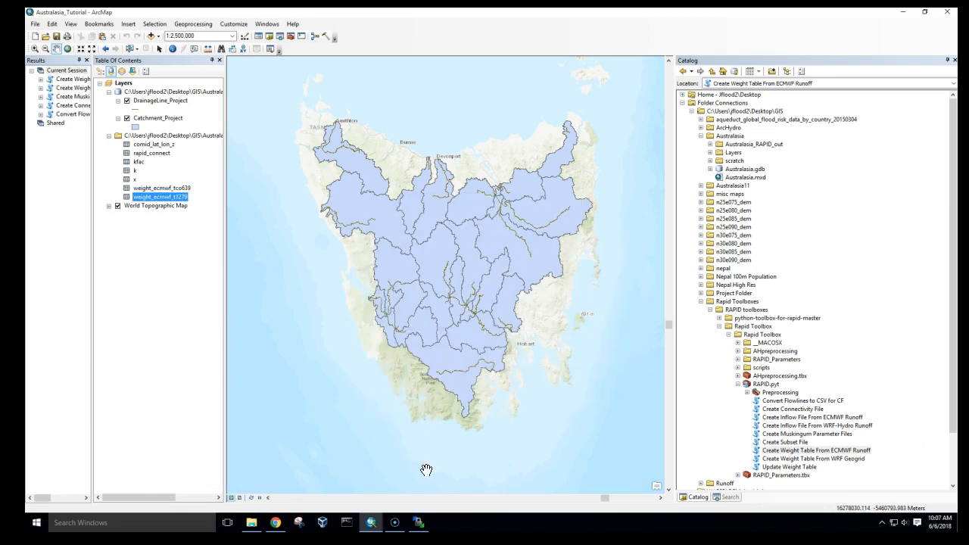
- Reopen the Create Weight Table From ECMWF Runoff tool and set 19800101_erai_runoff.grib.nc from ECMWF_Data as the runoff file
{"action": "double_click", "coordinate": [784, 451]}
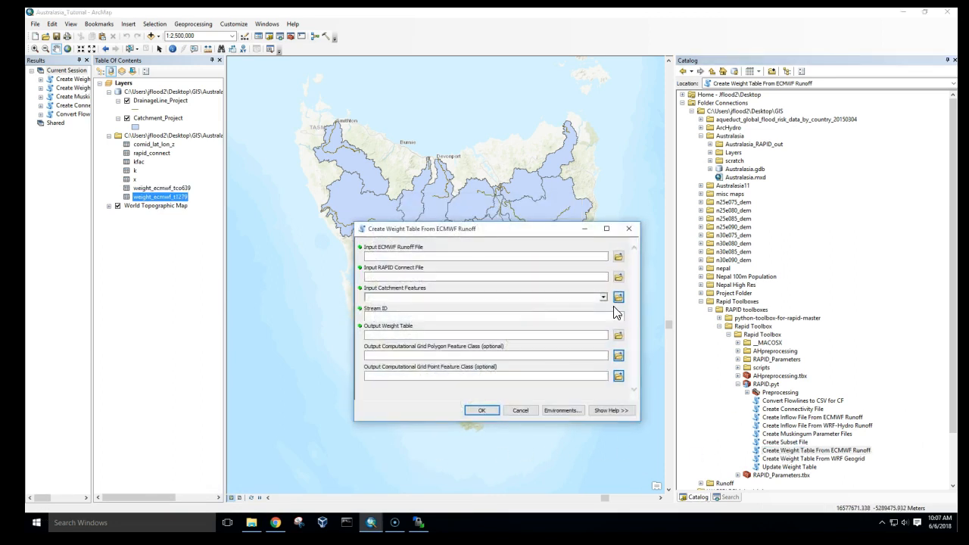
{"action": "left_click", "coordinate": [618, 258]}
{"action": "left_click", "coordinate": [385, 354]}
{"action": "double_click", "coordinate": [443, 272]}
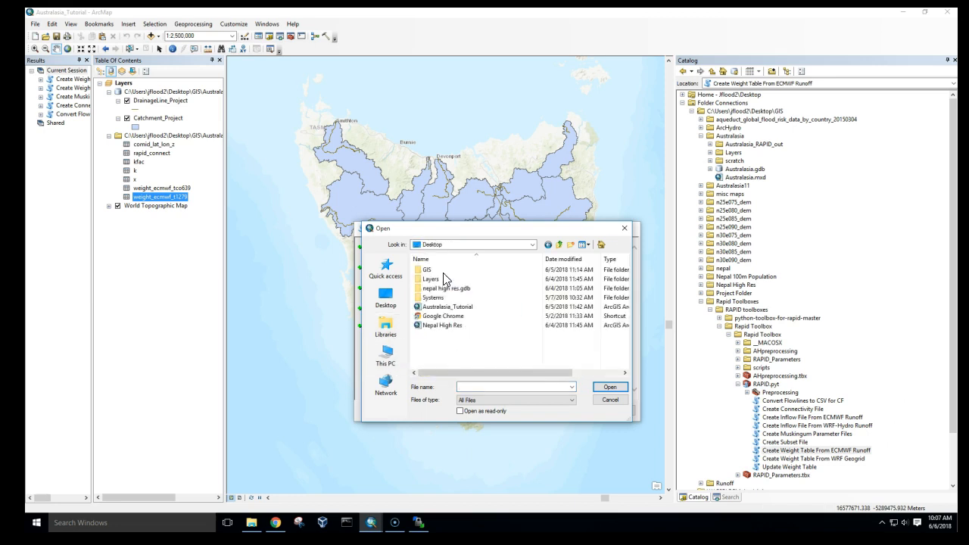
{"action": "double_click", "coordinate": [438, 270]}
{"action": "double_click", "coordinate": [439, 289]}
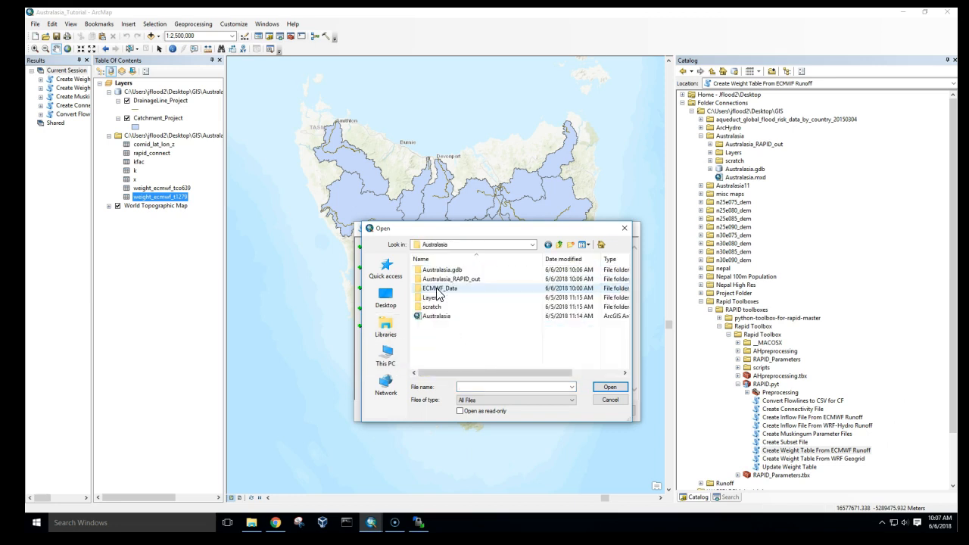
{"action": "double_click", "coordinate": [441, 289]}
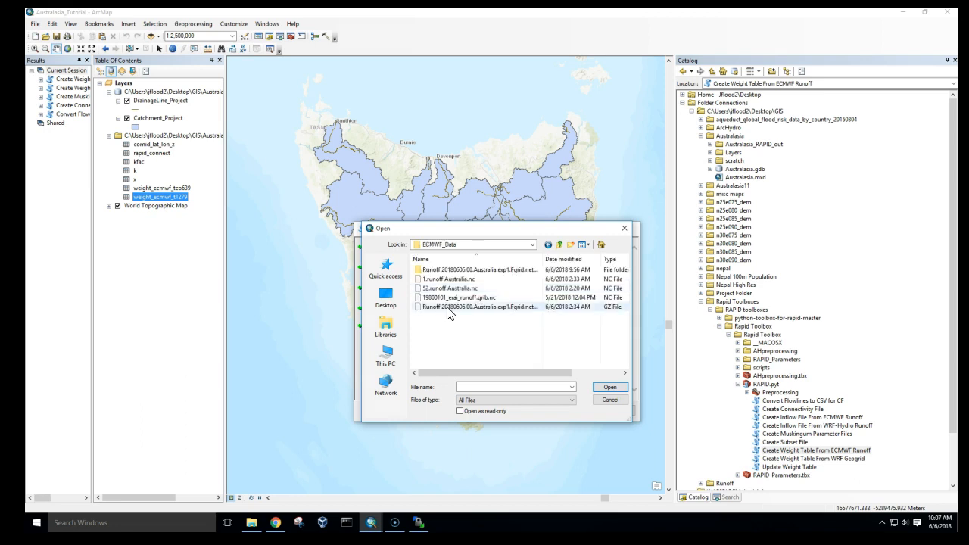
{"action": "double_click", "coordinate": [448, 298]}
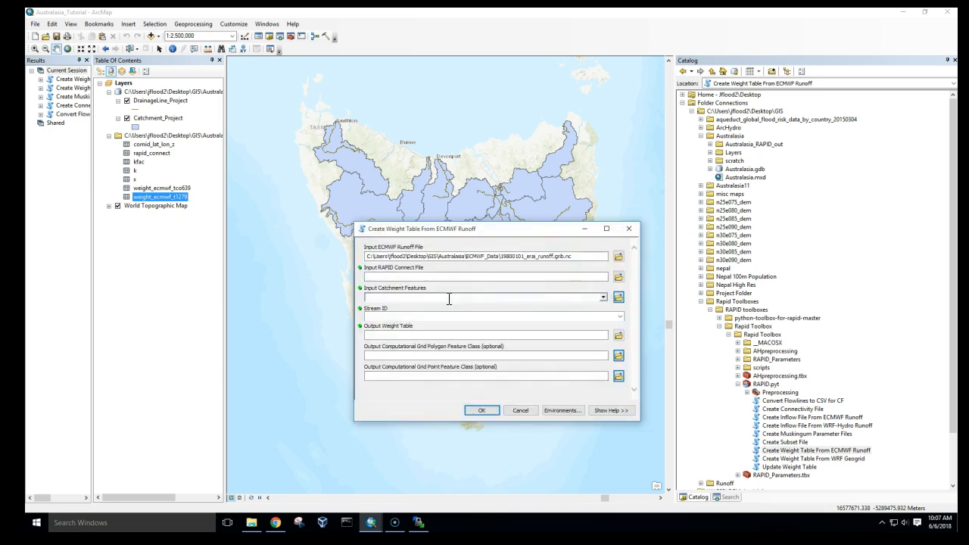
- Set rapid_connect from the Australasia_RAPID_out folder as the input RAPID connect file
{"action": "left_click", "coordinate": [619, 277]}
{"action": "double_click", "coordinate": [443, 289]}
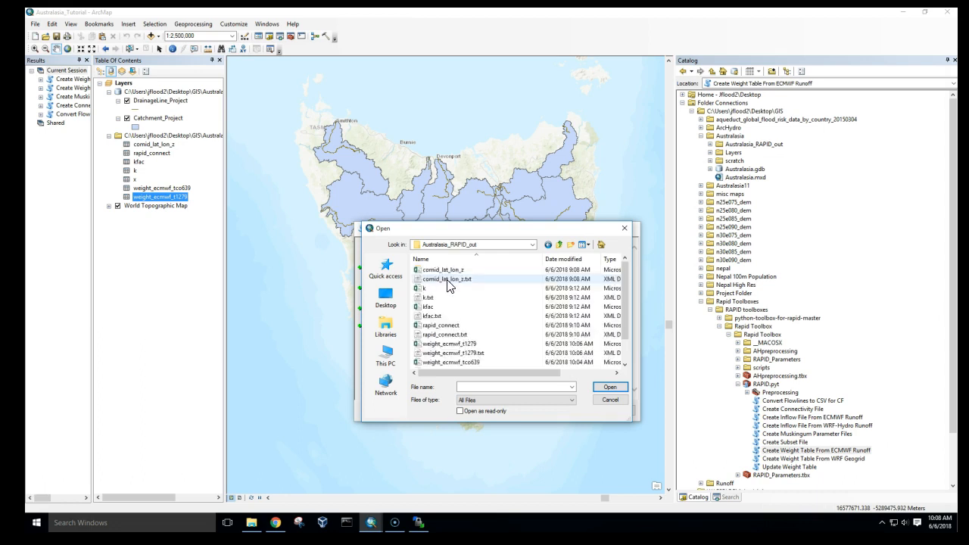
{"action": "left_click", "coordinate": [458, 327]}
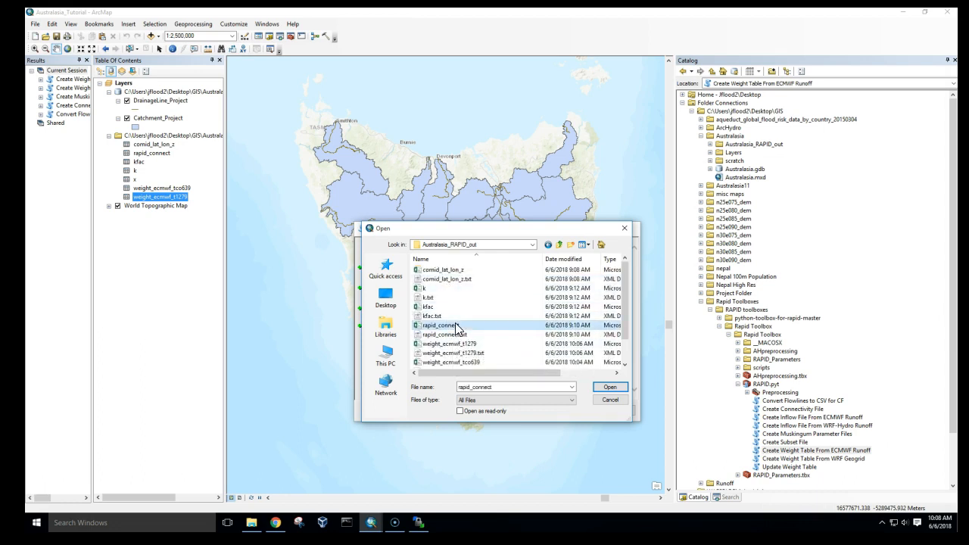
{"action": "left_click", "coordinate": [606, 388]}
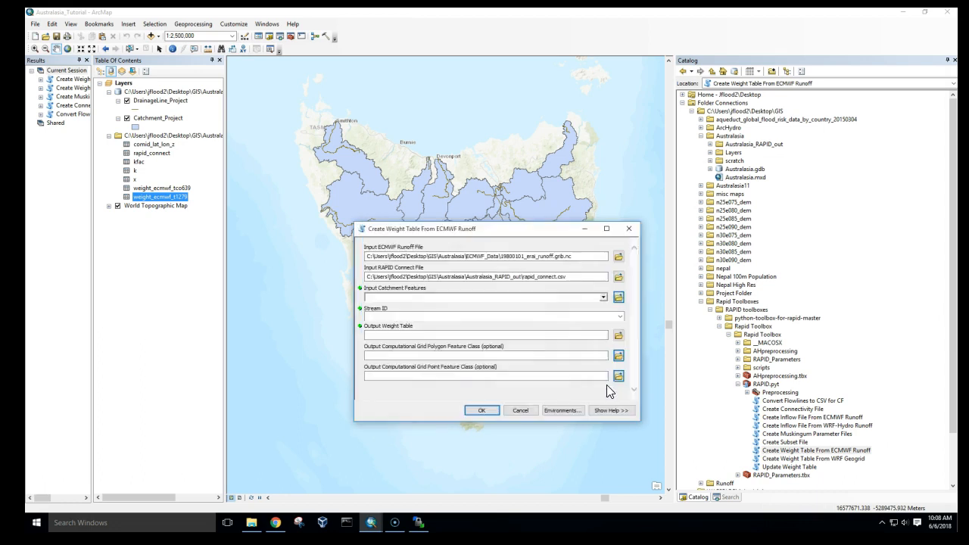
- Choose Catchment_Project as the input catchment features and DrainLnID as the stream ID
{"action": "left_click", "coordinate": [602, 298]}
{"action": "left_click", "coordinate": [455, 307]}
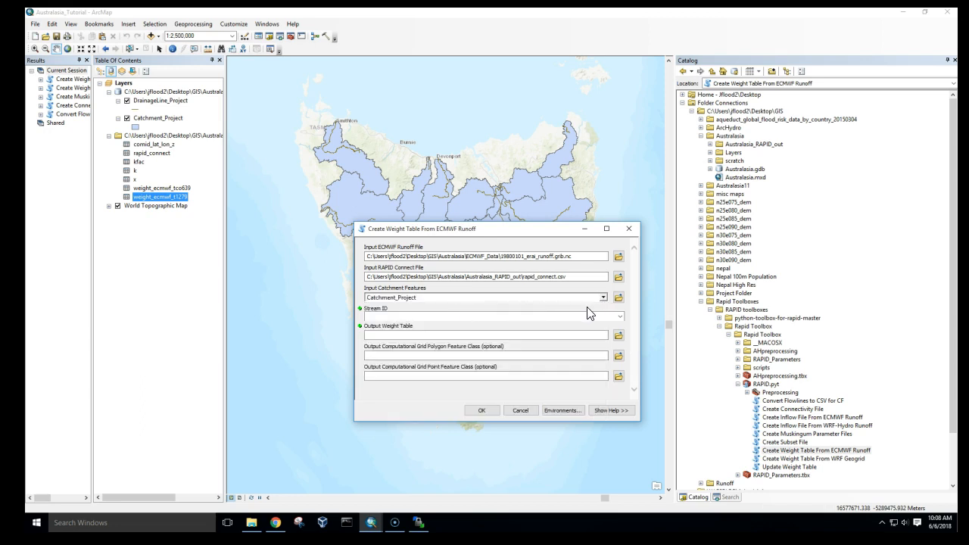
{"action": "left_click", "coordinate": [619, 316]}
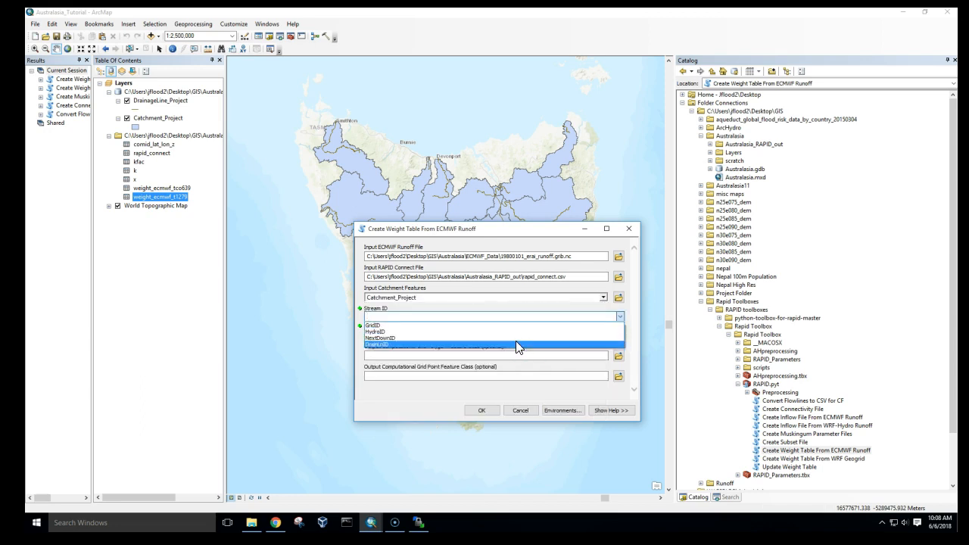
{"action": "left_click", "coordinate": [516, 344]}
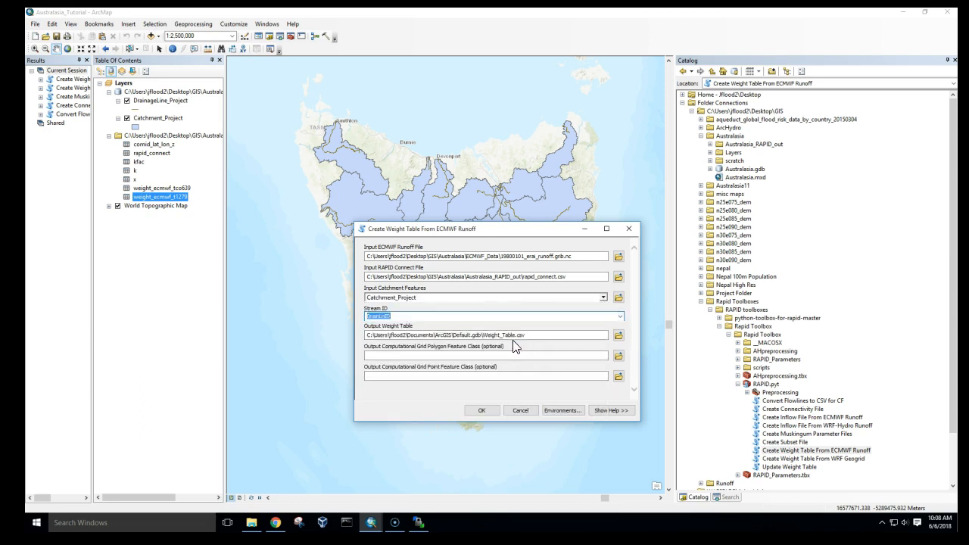
- Save the output weight table as weight_era_t511.csv in Australasia_RAPID_out and run the tool
{"action": "left_click", "coordinate": [617, 335]}
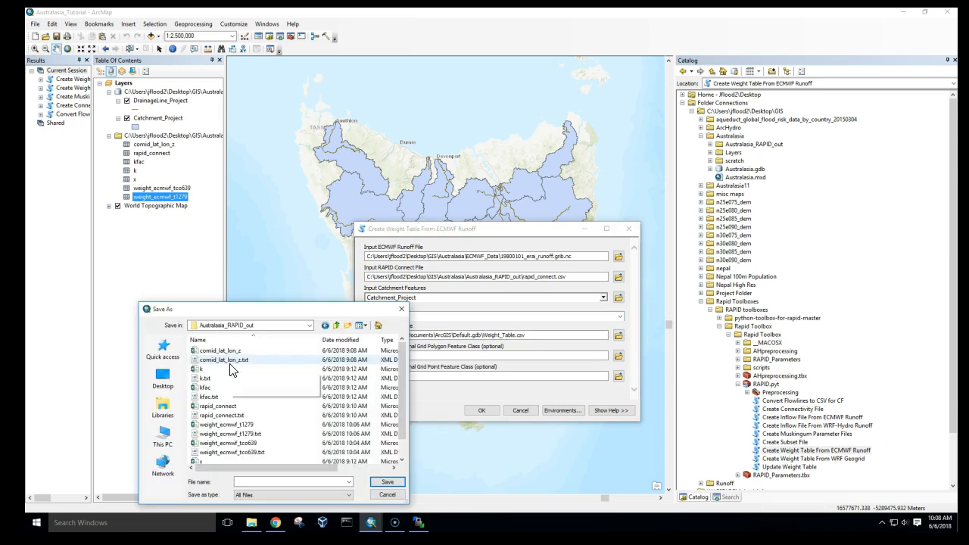
{"action": "left_click", "coordinate": [246, 482]}
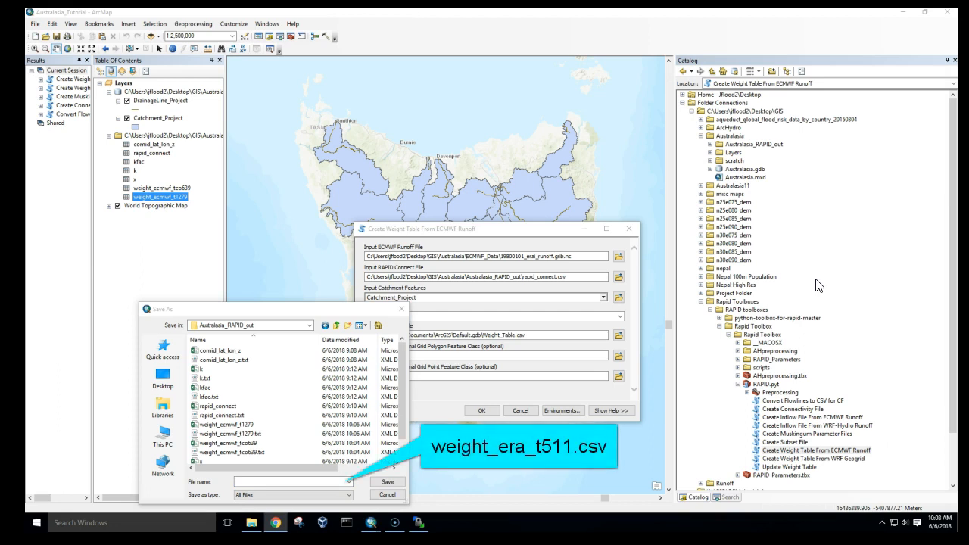
{"action": "left_click", "coordinate": [266, 482]}
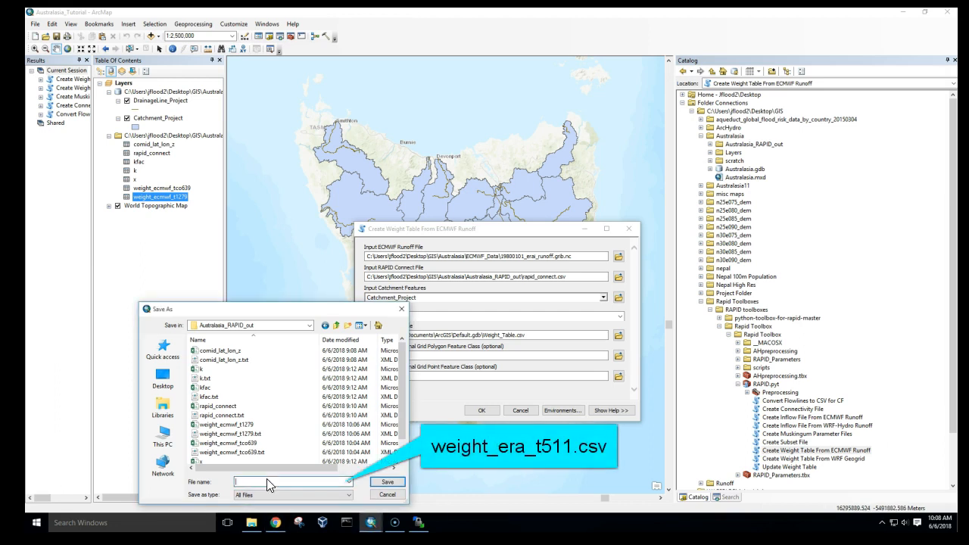
{"action": "type", "text": "weight_era_t511.csv"}
{"action": "left_click", "coordinate": [387, 482]}
{"action": "left_click", "coordinate": [480, 411]}
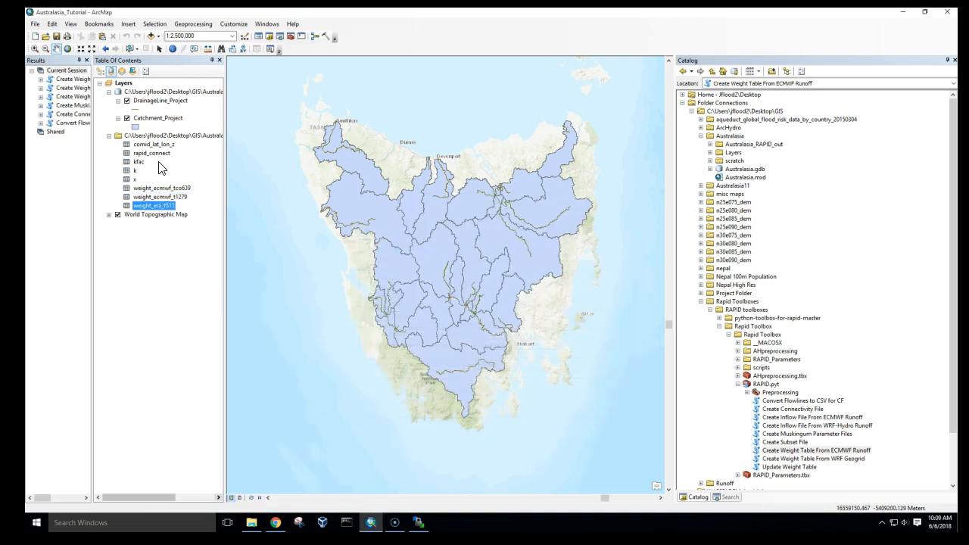
- Open the DrainageLine_Project attribute table and add a Text field named watershed
{"action": "left_click", "coordinate": [160, 100]}
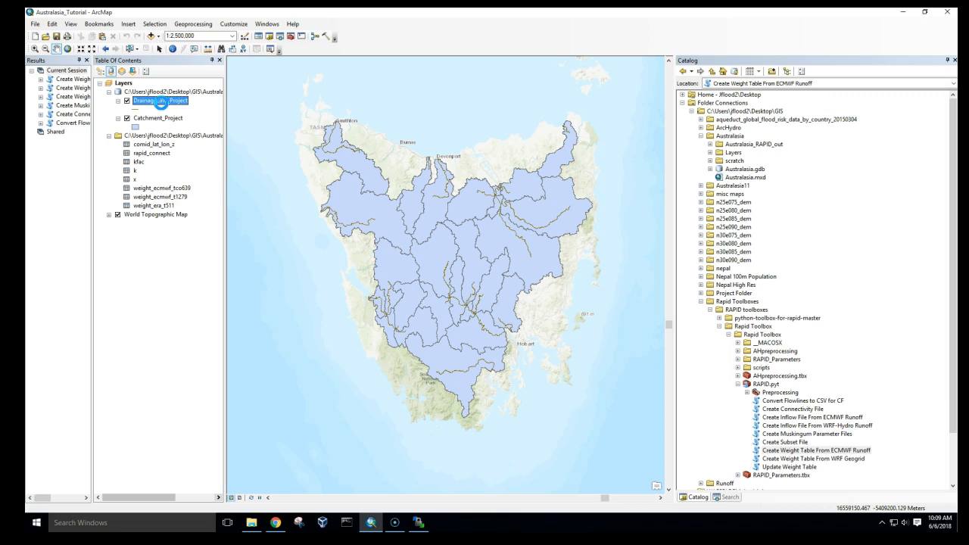
{"action": "right_click", "coordinate": [160, 102]}
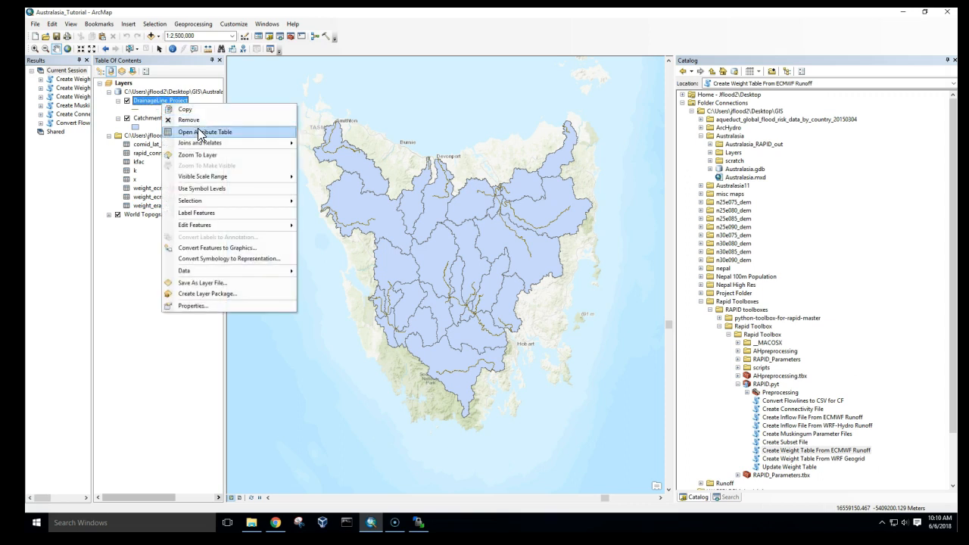
{"action": "left_click", "coordinate": [200, 133]}
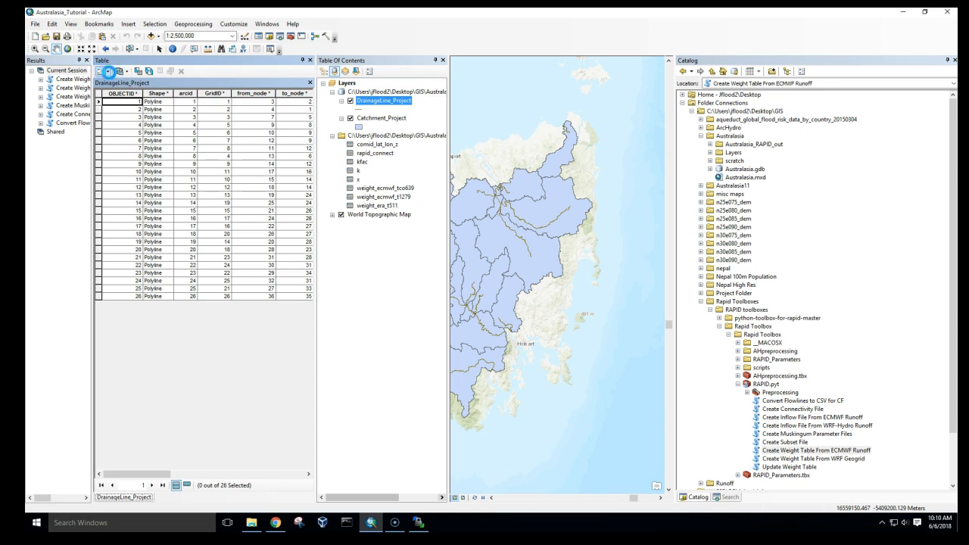
{"action": "left_click", "coordinate": [109, 71]}
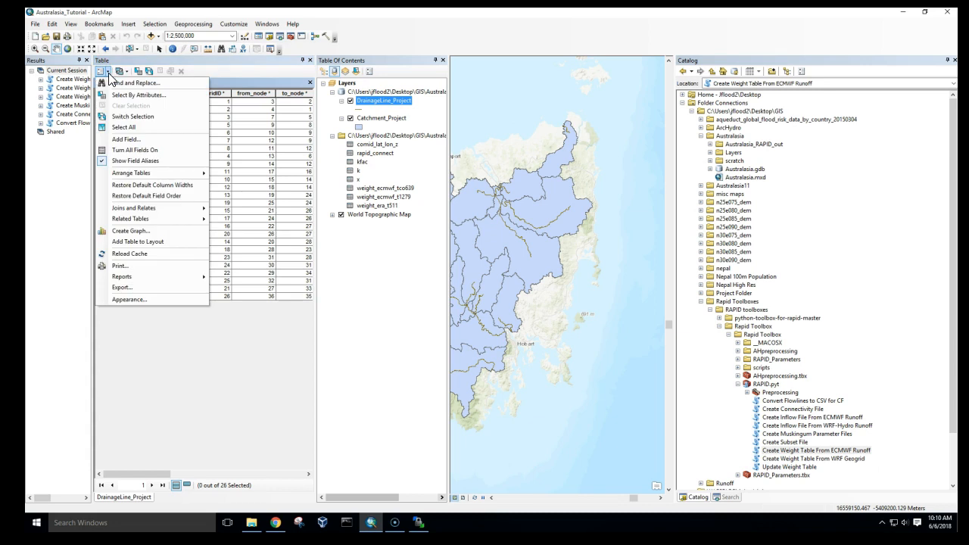
{"action": "left_click", "coordinate": [128, 140]}
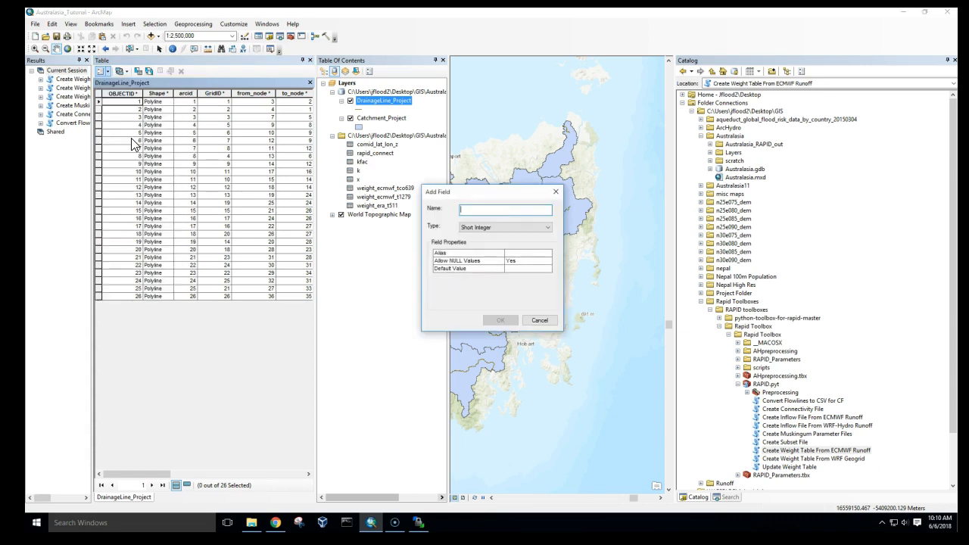
{"action": "type", "text": "watershed"}
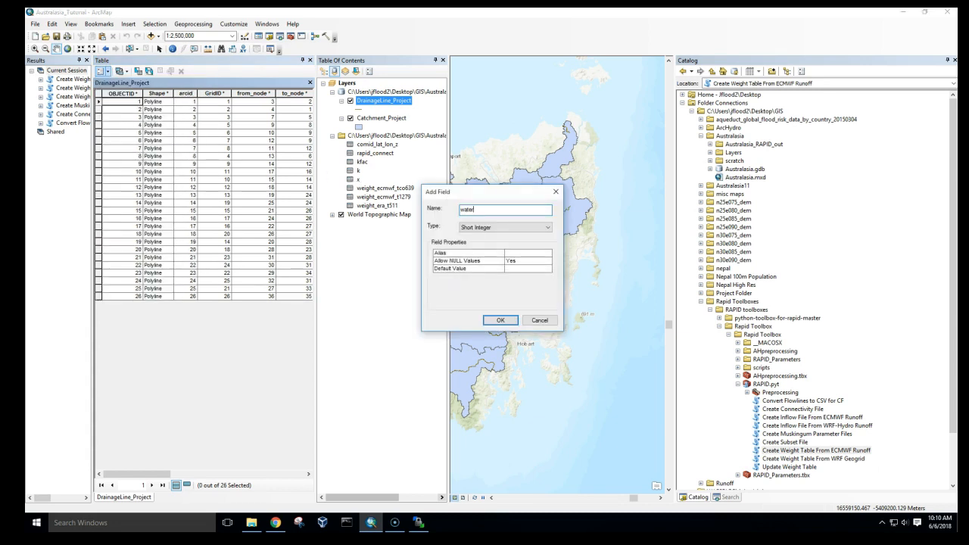
{"action": "left_click", "coordinate": [477, 226]}
{"action": "left_click", "coordinate": [470, 261]}
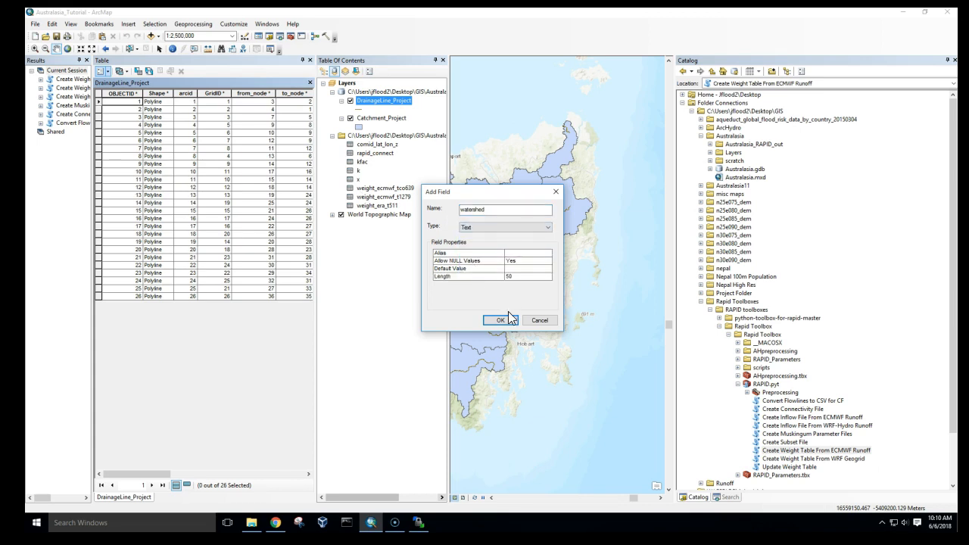
{"action": "left_click", "coordinate": [500, 320]}
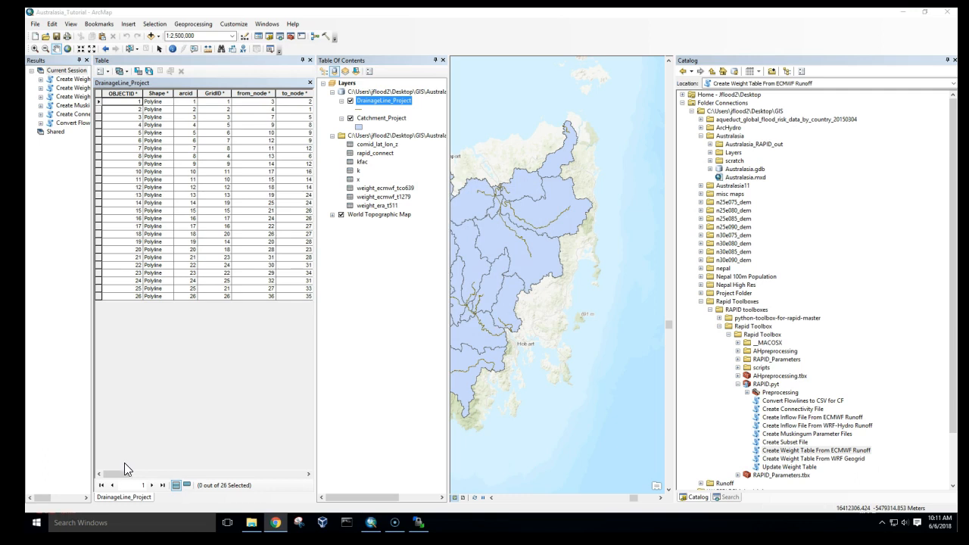
- Calculate the watershed field for all drainage lines as "australasia"
{"action": "left_click_drag", "start_coordinate": [122, 474], "coordinate": [281, 474]}
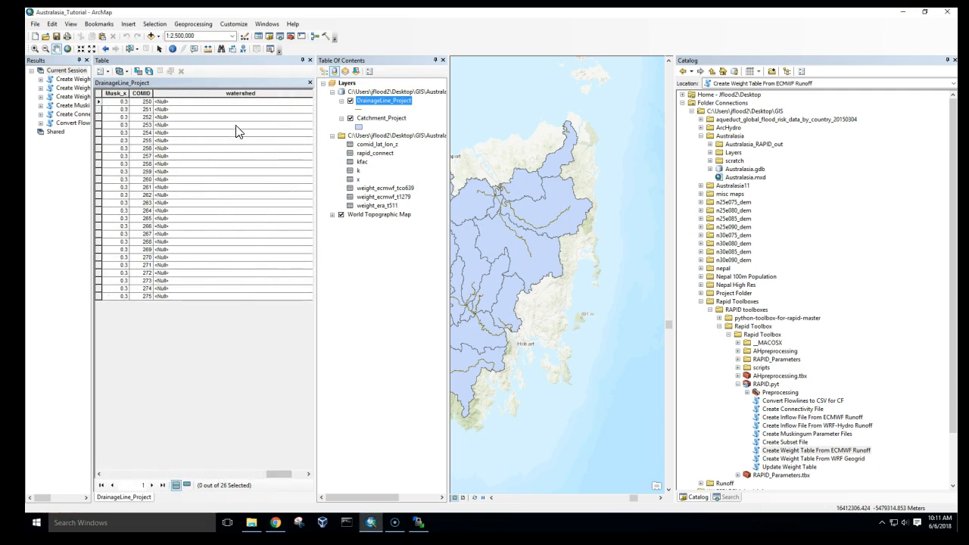
{"action": "right_click", "coordinate": [240, 92]}
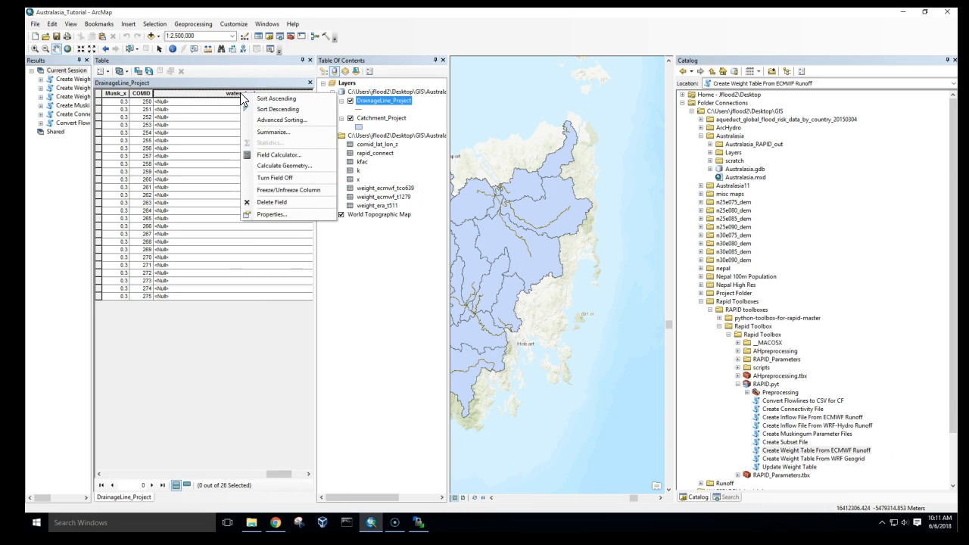
{"action": "left_click", "coordinate": [280, 155]}
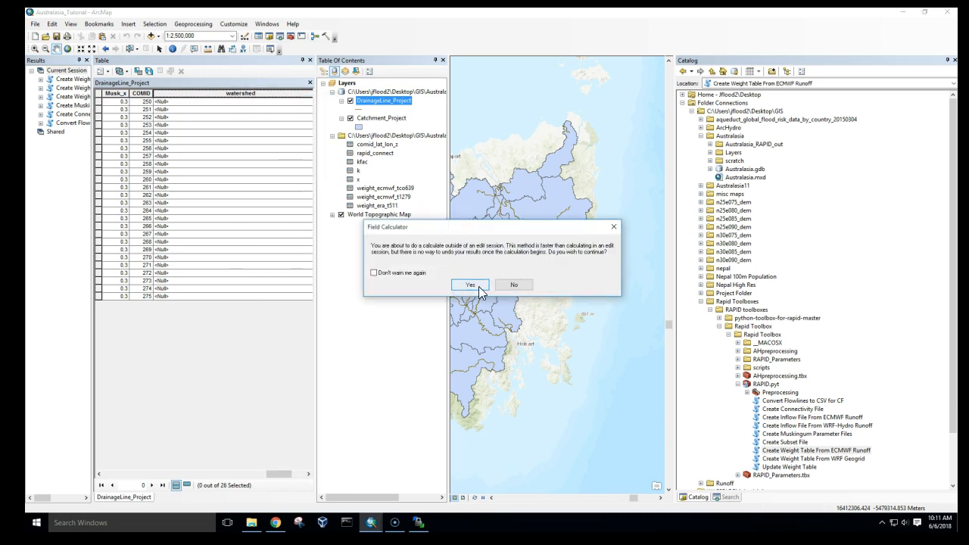
{"action": "left_click", "coordinate": [469, 284]}
{"action": "type", "text": "1"}
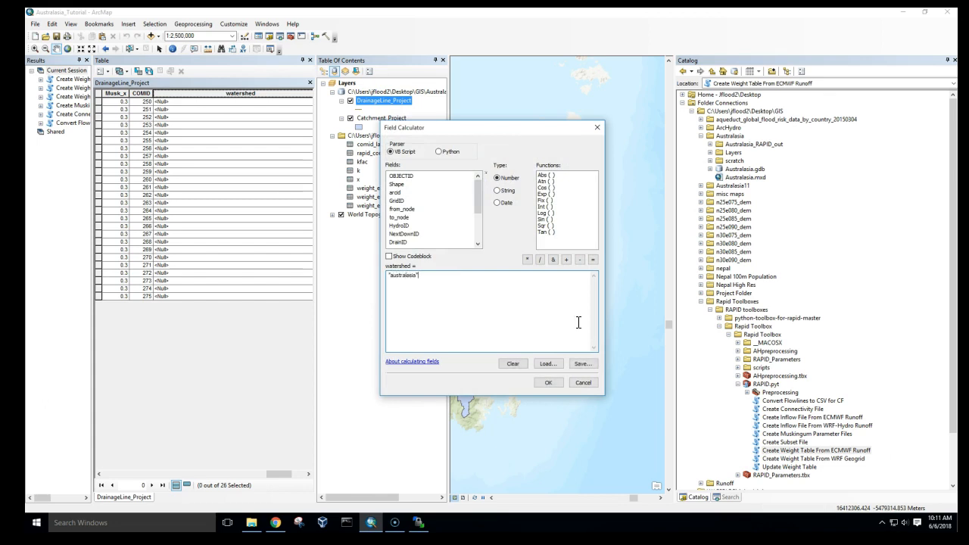
{"action": "left_click", "coordinate": [548, 384]}
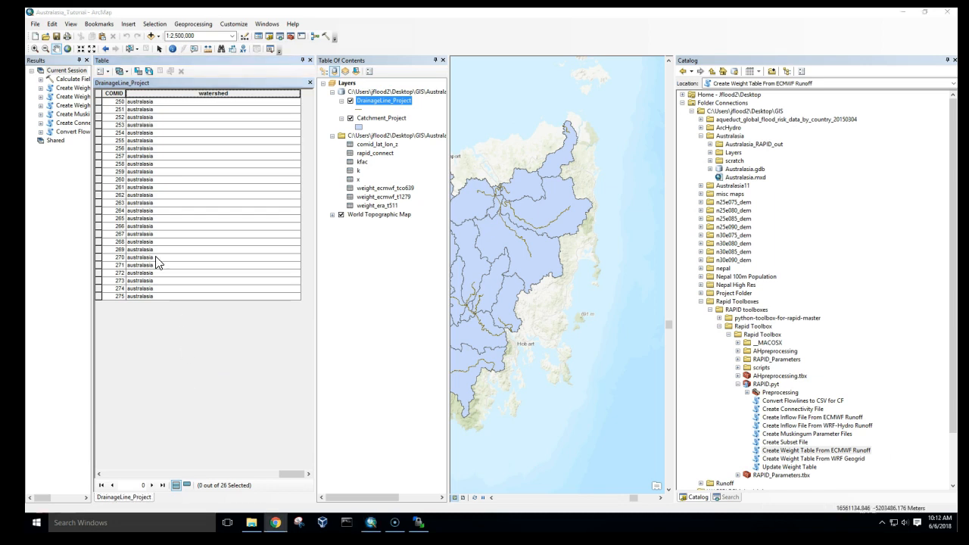
- Add another Text field named subbasin to the drainage line table
{"action": "left_click", "coordinate": [109, 72]}
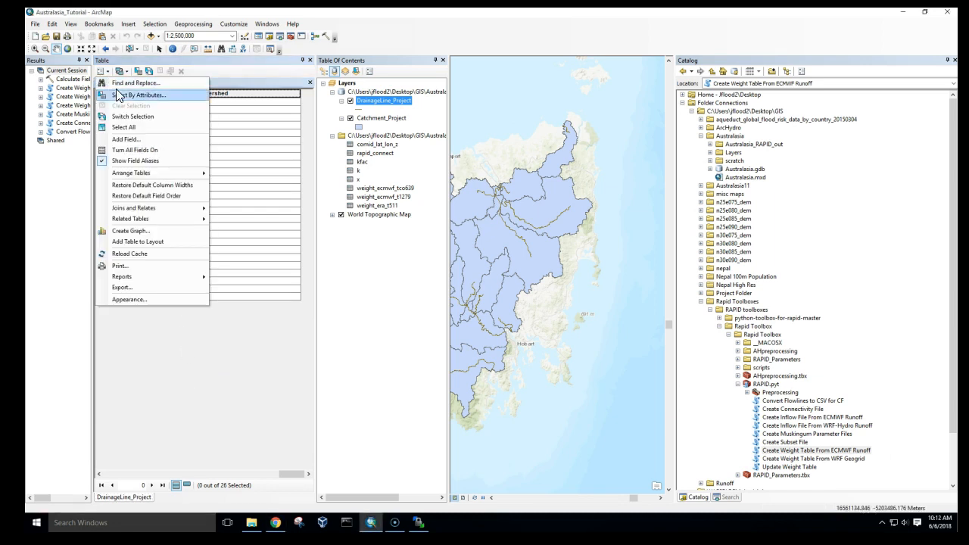
{"action": "left_click", "coordinate": [134, 143]}
{"action": "type", "text": "subbasin"}
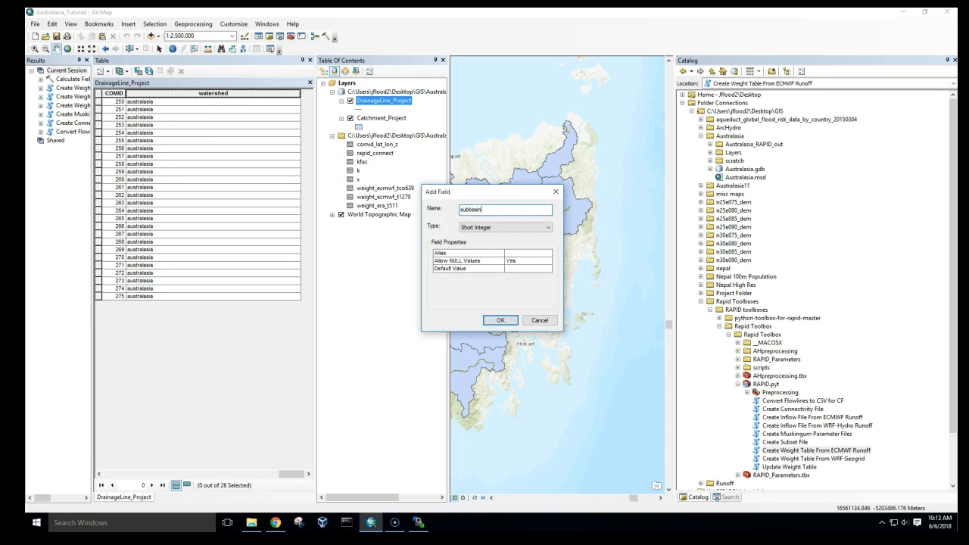
{"action": "left_click", "coordinate": [514, 227]}
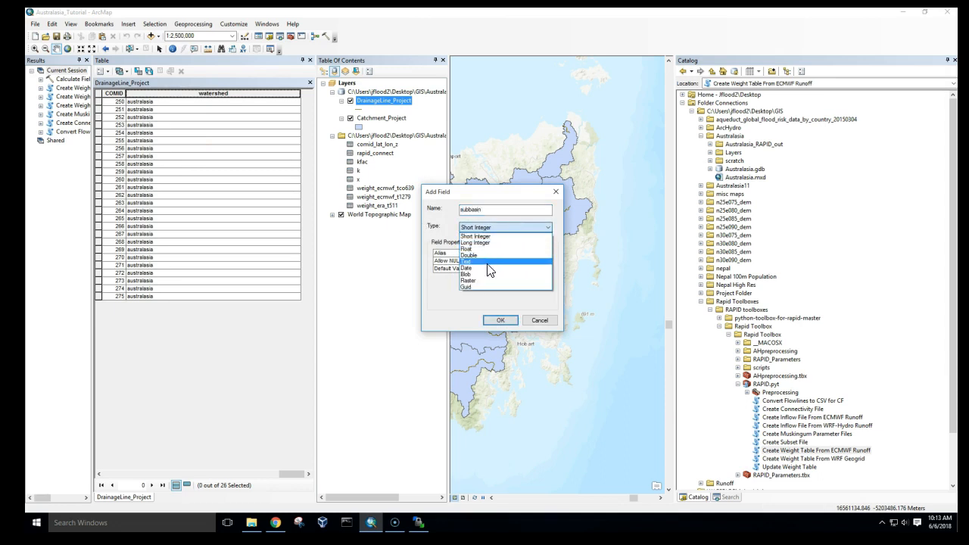
{"action": "left_click", "coordinate": [491, 266]}
{"action": "left_click", "coordinate": [499, 321]}
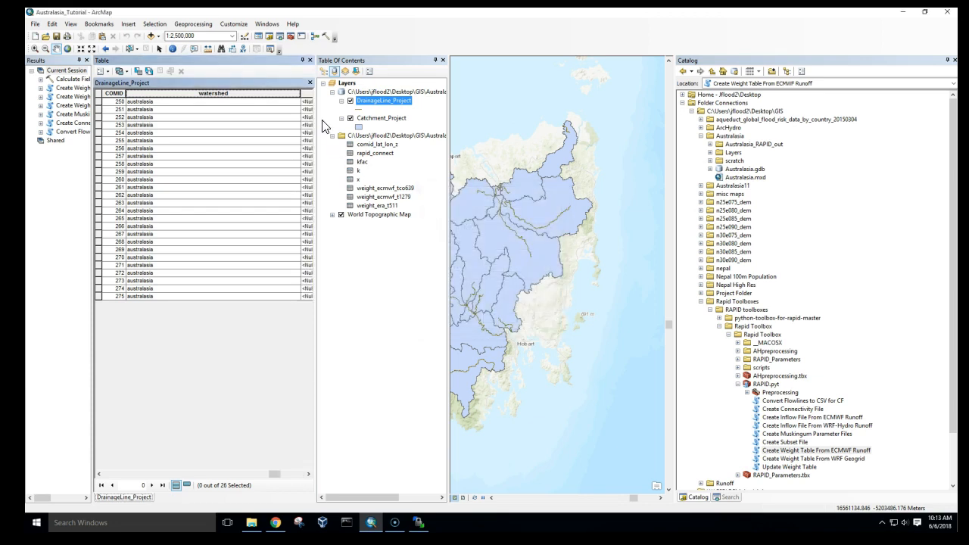
- Calculate the subbasin field for all drainage lines as "tasmania"
{"action": "right_click", "coordinate": [308, 94]}
{"action": "left_click", "coordinate": [351, 157]}
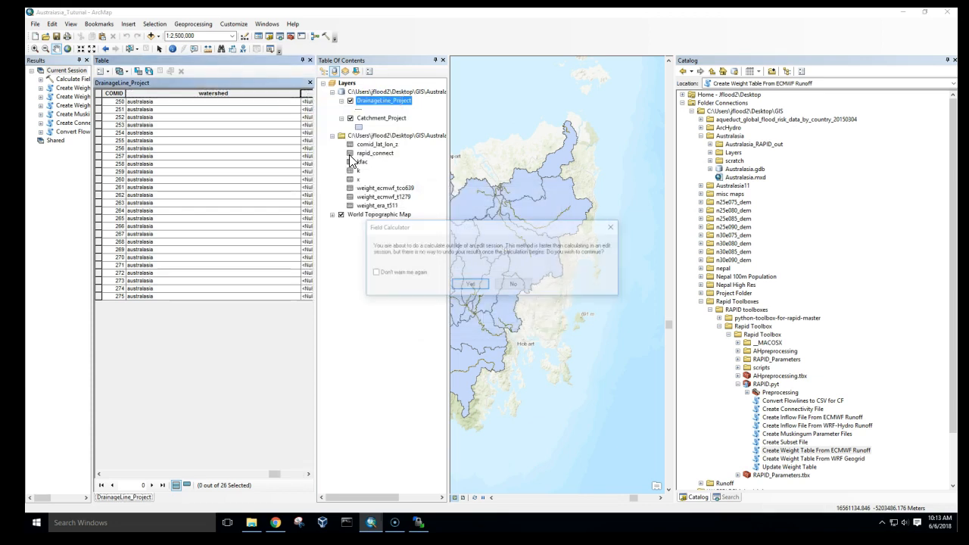
{"action": "left_click", "coordinate": [469, 283]}
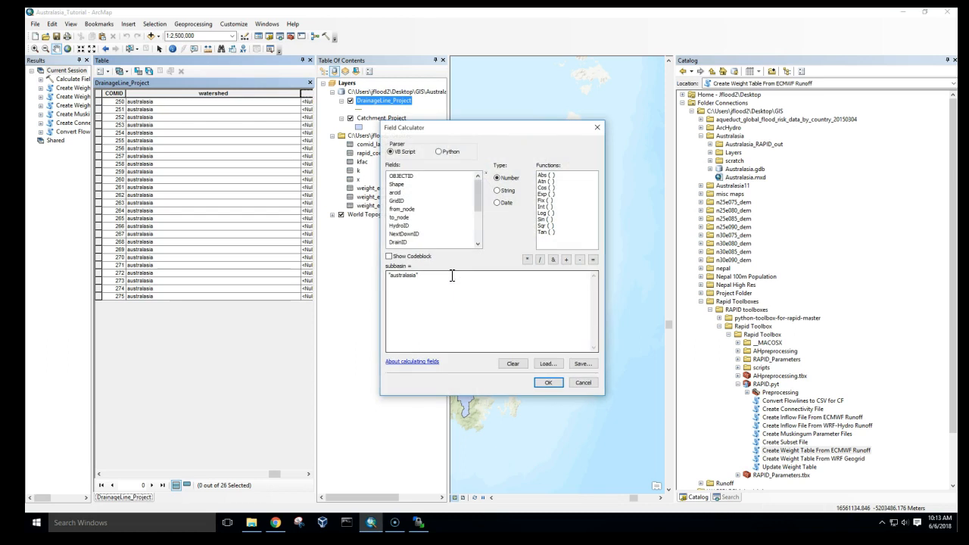
{"action": "left_click_drag", "start_coordinate": [452, 276], "coordinate": [380, 277]}
{"action": "key", "text": "BackSpace"}
{"action": "type", "text": "\"tas"}
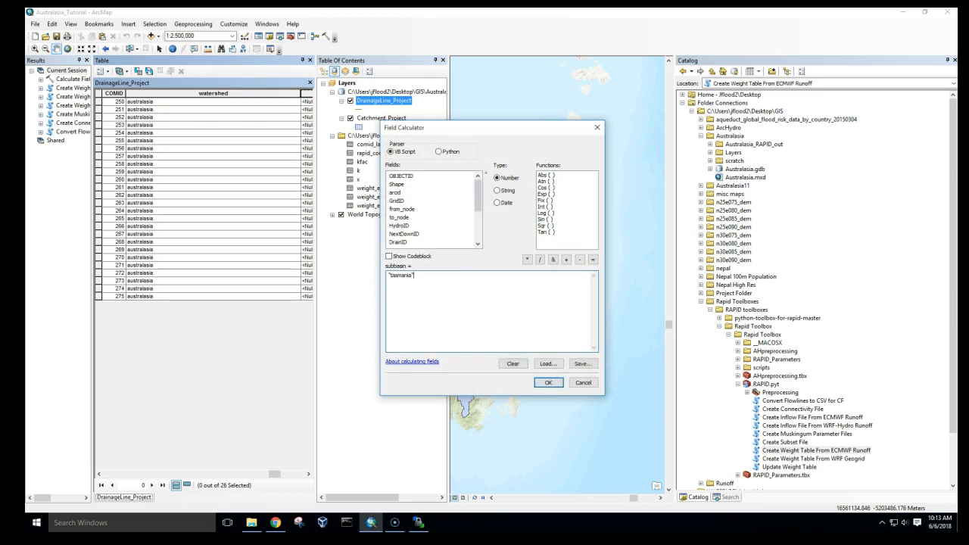
{"action": "left_click", "coordinate": [547, 382]}
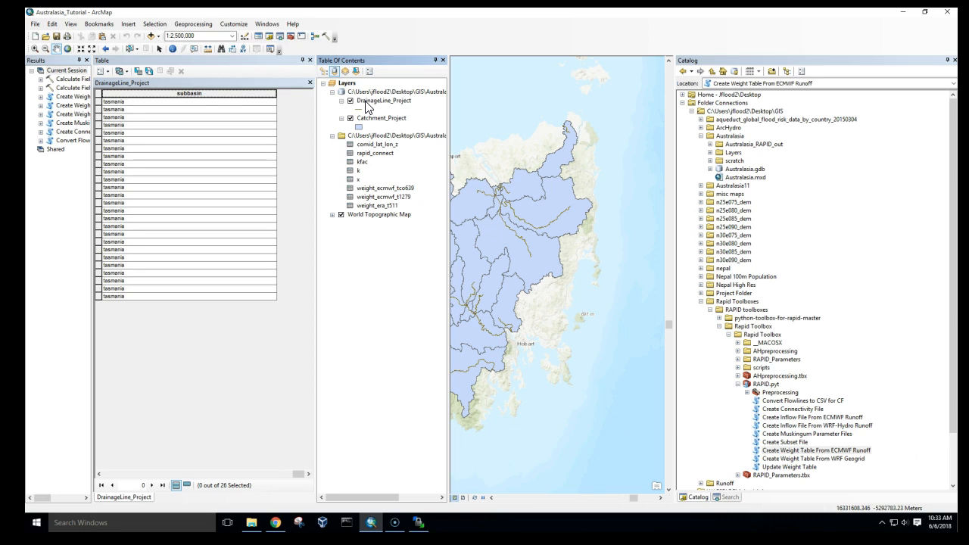
- Export DrainageLine_Project features to drainage.shp in the Exported_Data folder without adding it to the map
{"action": "right_click", "coordinate": [368, 104]}
{"action": "mouse_move", "coordinate": [404, 266]}
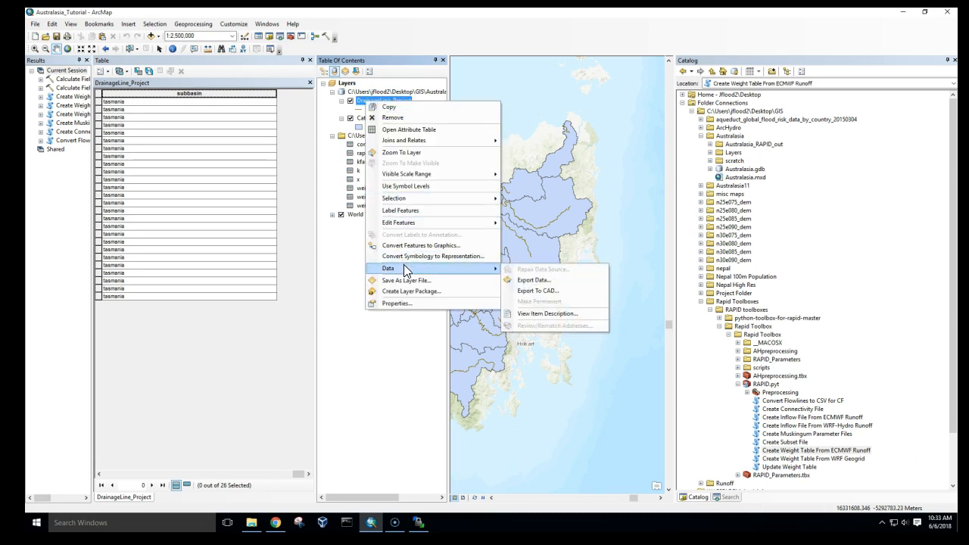
{"action": "left_click", "coordinate": [535, 279]}
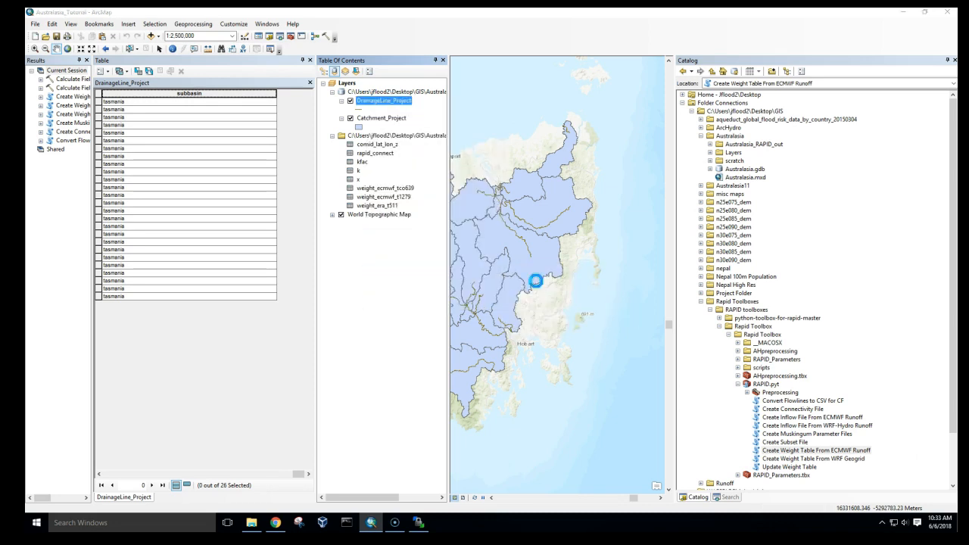
{"action": "left_click", "coordinate": [575, 280]}
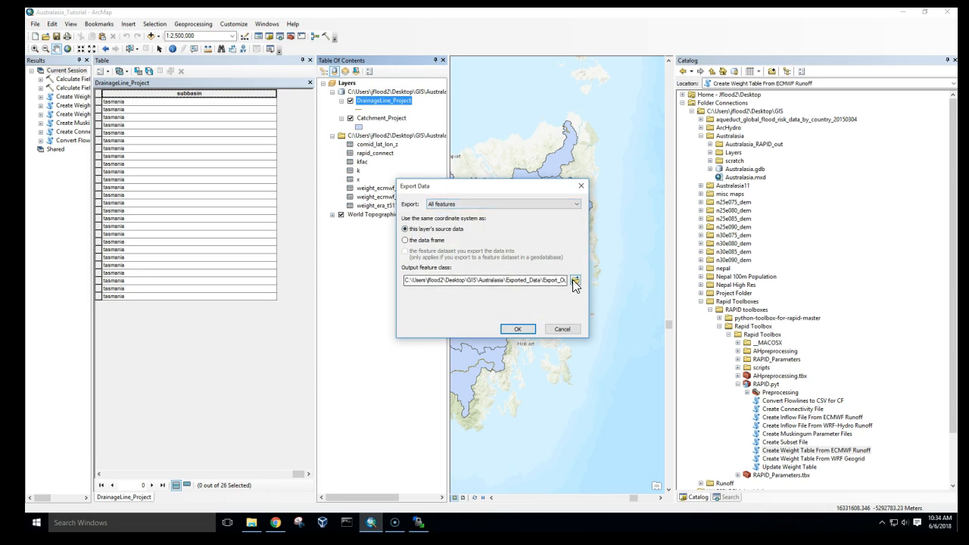
{"action": "left_click", "coordinate": [506, 199]}
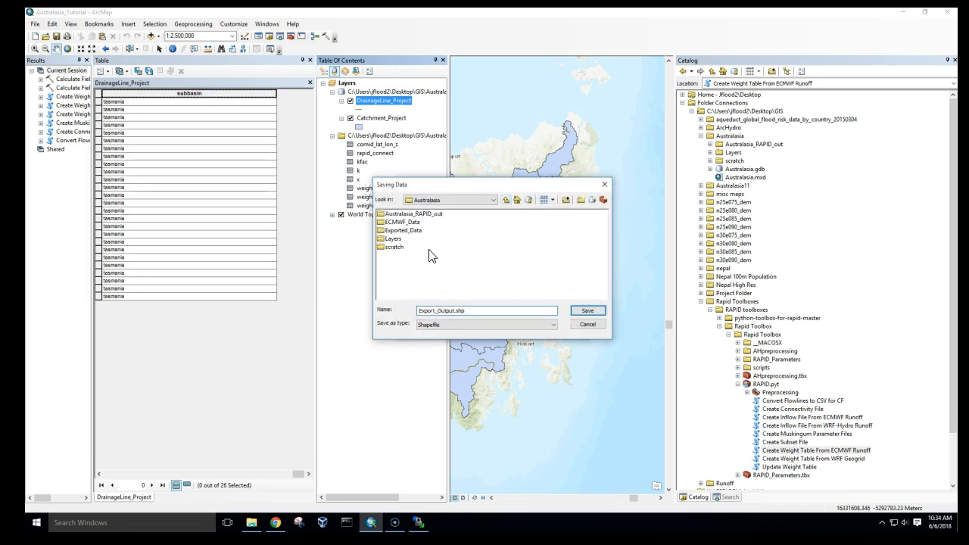
{"action": "double_click", "coordinate": [412, 225]}
{"action": "left_click_drag", "start_coordinate": [455, 311], "coordinate": [424, 309]}
{"action": "type", "text": "dr"}
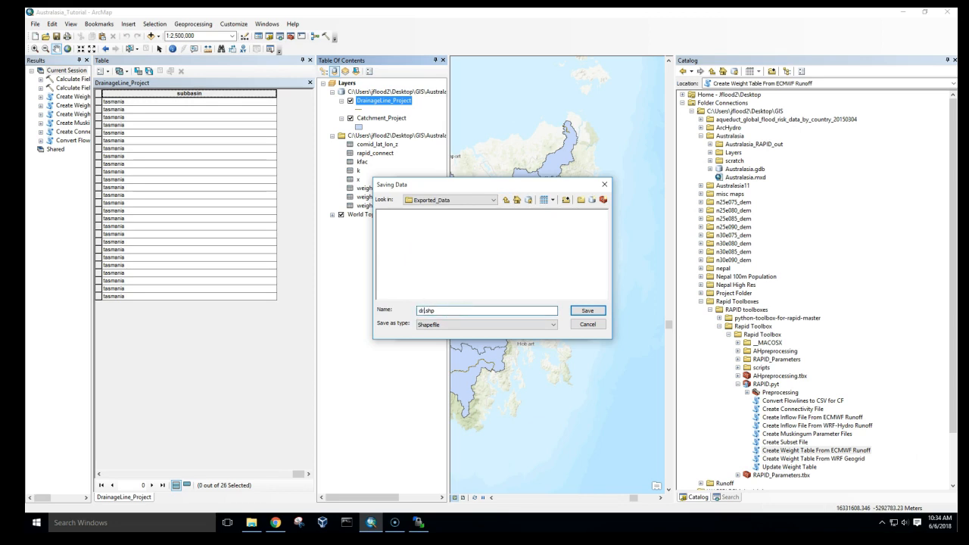
{"action": "type", "text": "ainage"}
{"action": "left_click", "coordinate": [587, 311]}
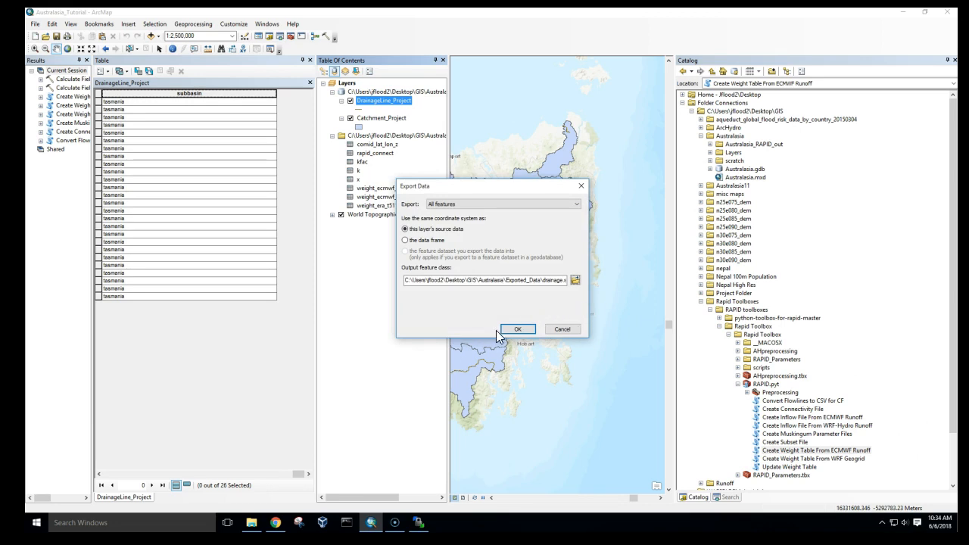
{"action": "left_click", "coordinate": [517, 328]}
{"action": "left_click", "coordinate": [566, 301]}
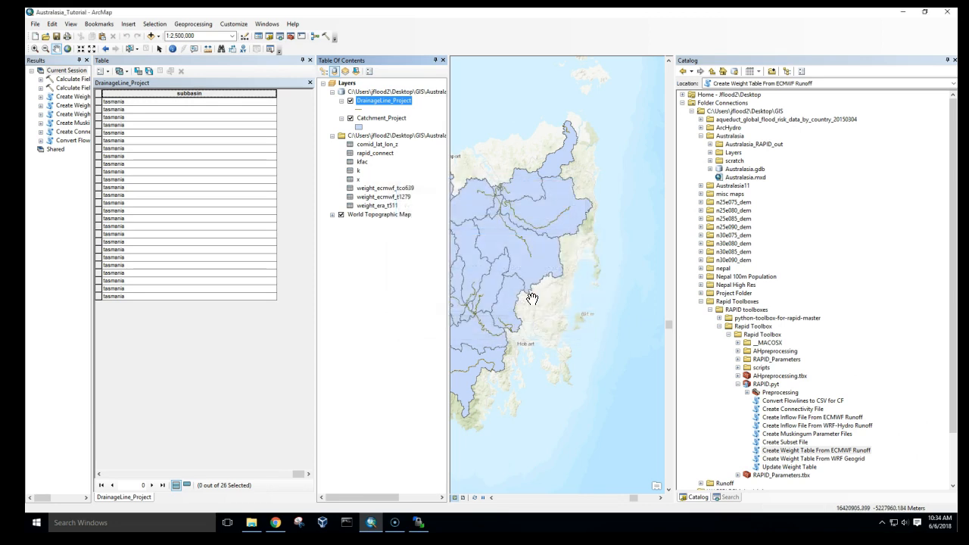
- Export Catchment_Project features to a catchment shapefile in Exported_Data without adding it to the map
{"action": "right_click", "coordinate": [391, 119]}
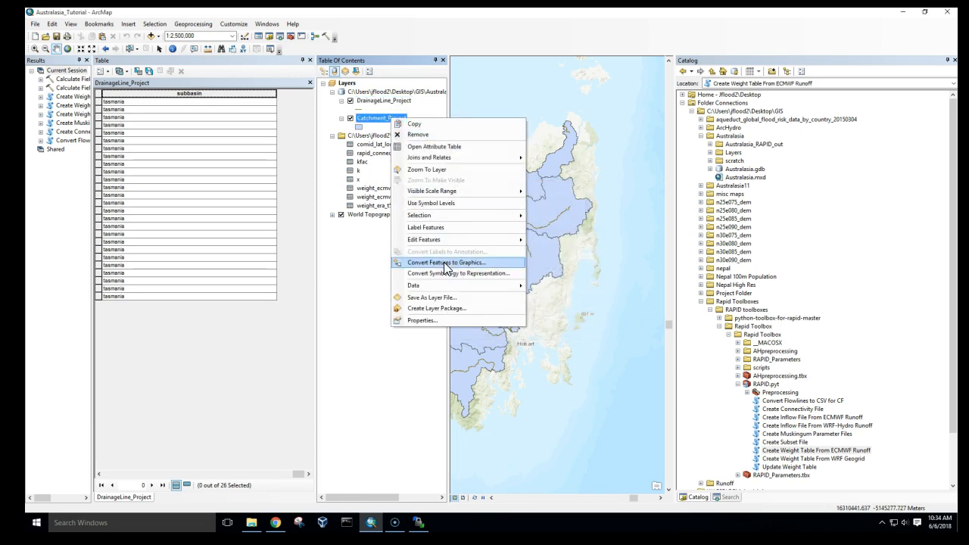
{"action": "mouse_move", "coordinate": [503, 286]}
{"action": "left_click", "coordinate": [559, 297]}
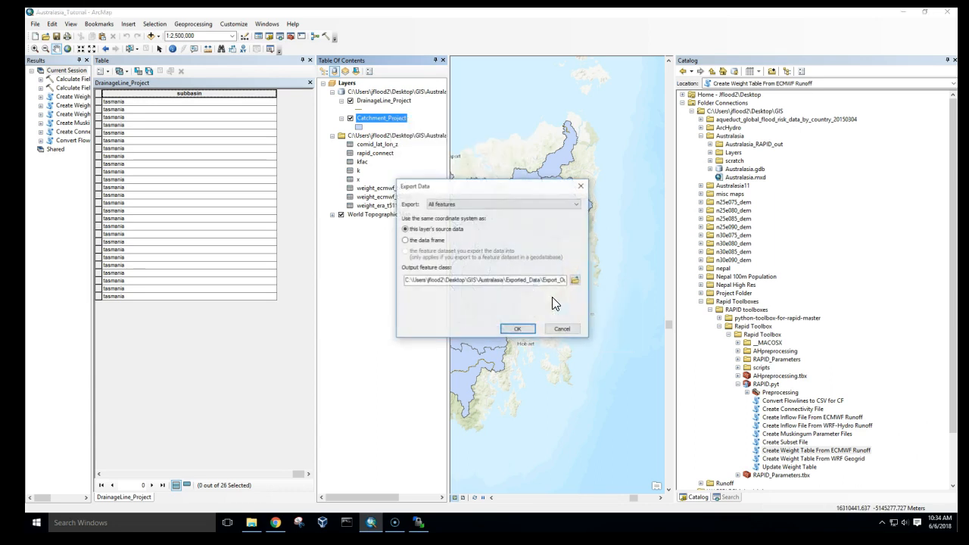
{"action": "left_click", "coordinate": [576, 280]}
{"action": "left_click_drag", "start_coordinate": [455, 314], "coordinate": [412, 311]}
{"action": "key", "text": "BackSpace"}
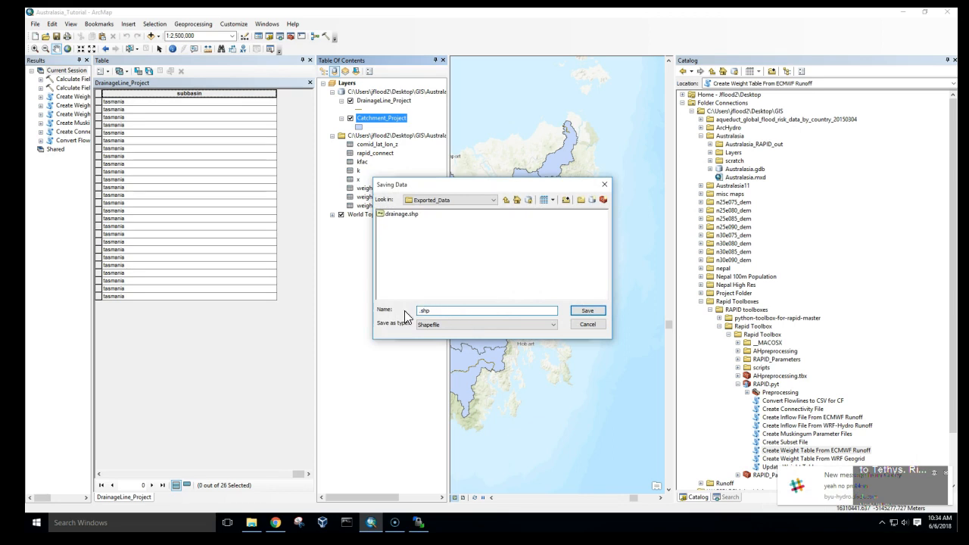
{"action": "type", "text": "catchm"}
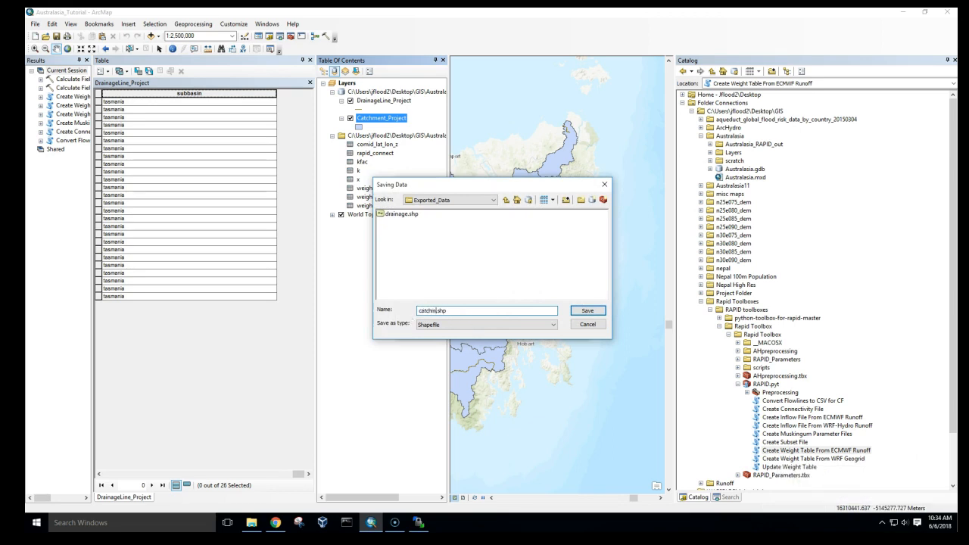
{"action": "left_click", "coordinate": [586, 311]}
{"action": "left_click", "coordinate": [519, 330]}
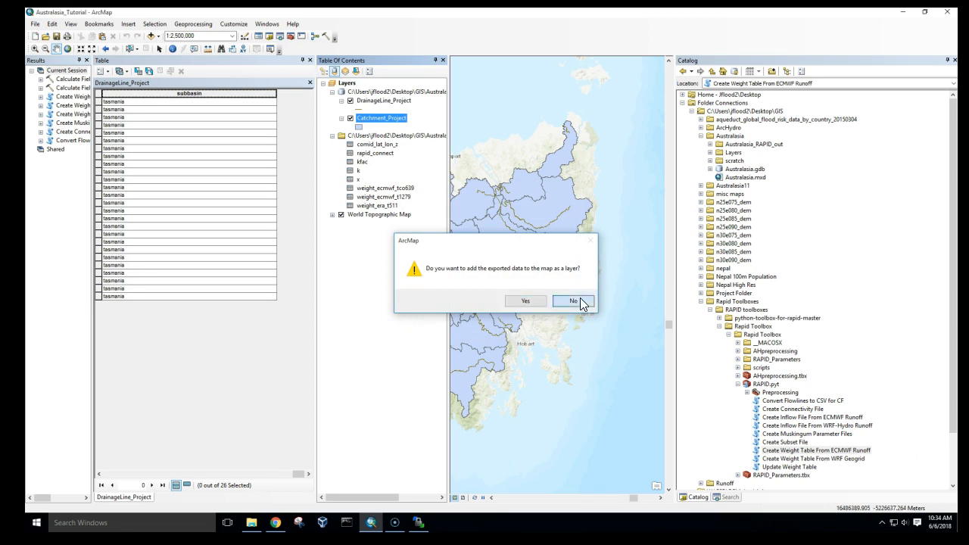
{"action": "left_click", "coordinate": [573, 301]}
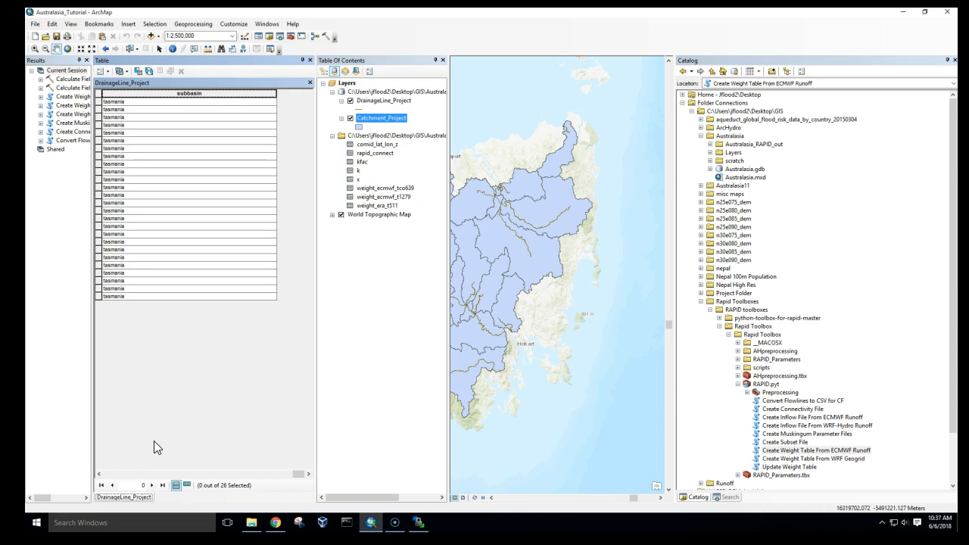
- Open File Explorer to view the Australasia_RAPID_out folder contents
{"action": "left_click", "coordinate": [251, 522]}
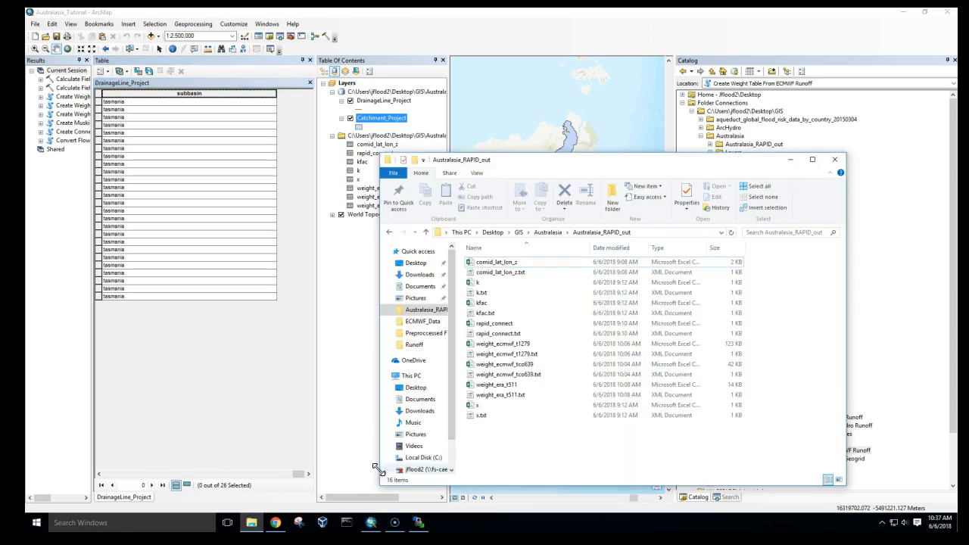
- Create a new text document in the Australasia_RAPID_out folder named {AUSTRALASIA}-REGIONAL
{"action": "right_click", "coordinate": [488, 451]}
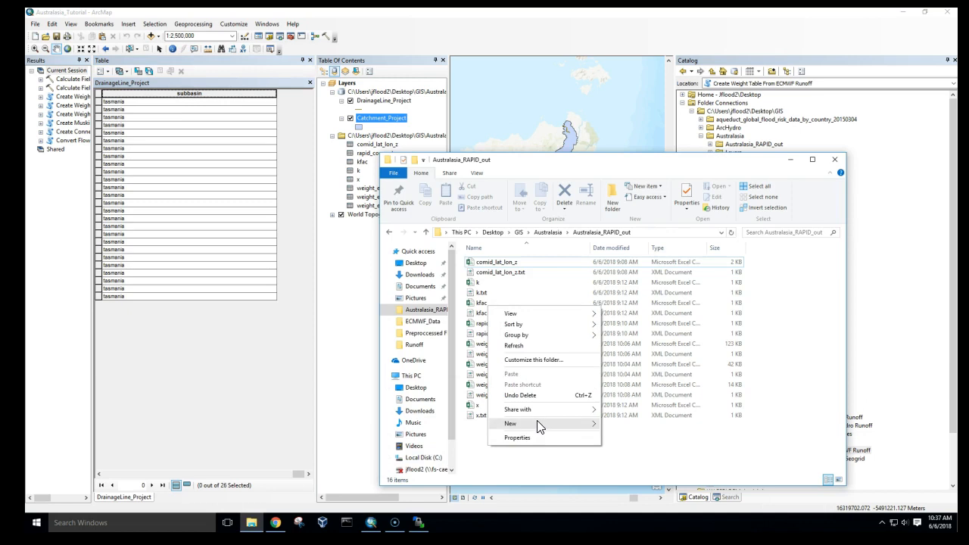
{"action": "mouse_move", "coordinate": [539, 428]}
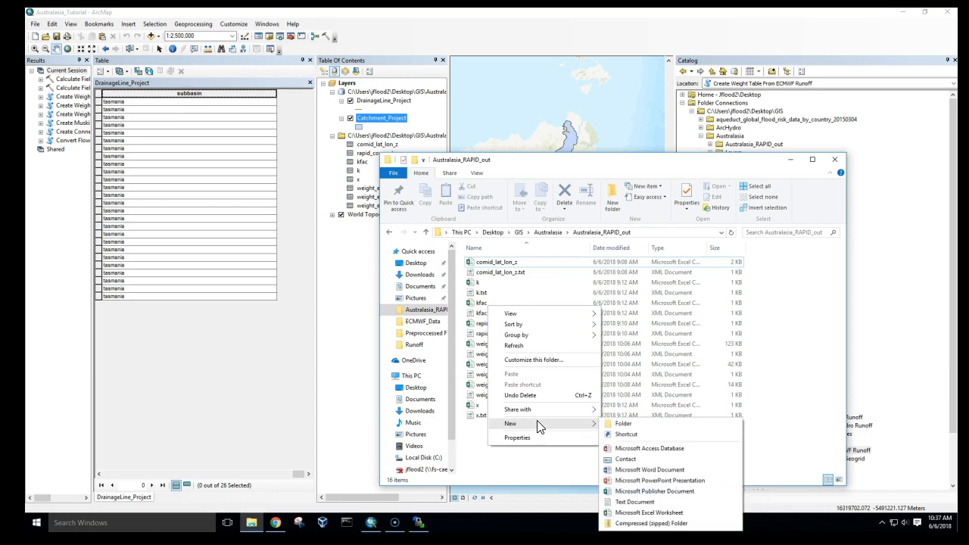
{"action": "left_click", "coordinate": [642, 504]}
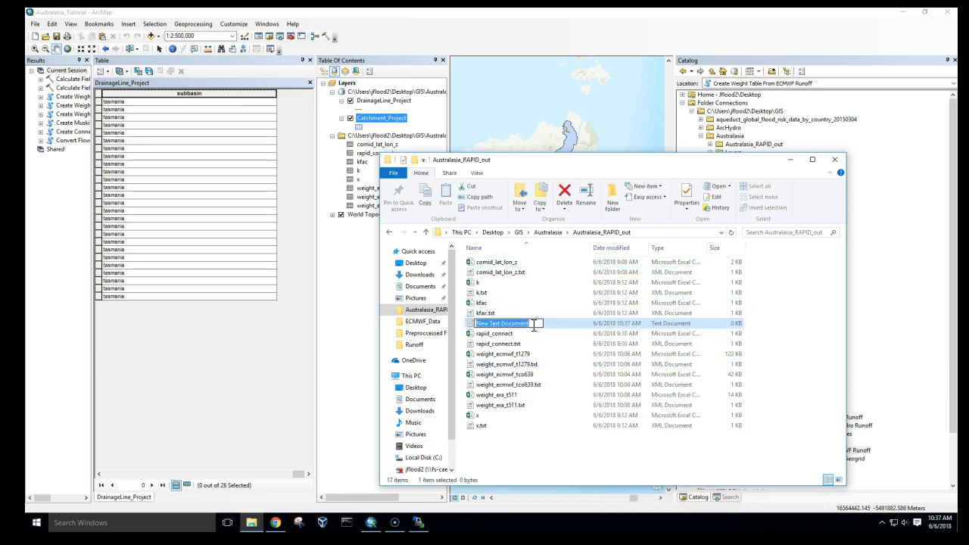
{"action": "key", "text": "BackSpace"}
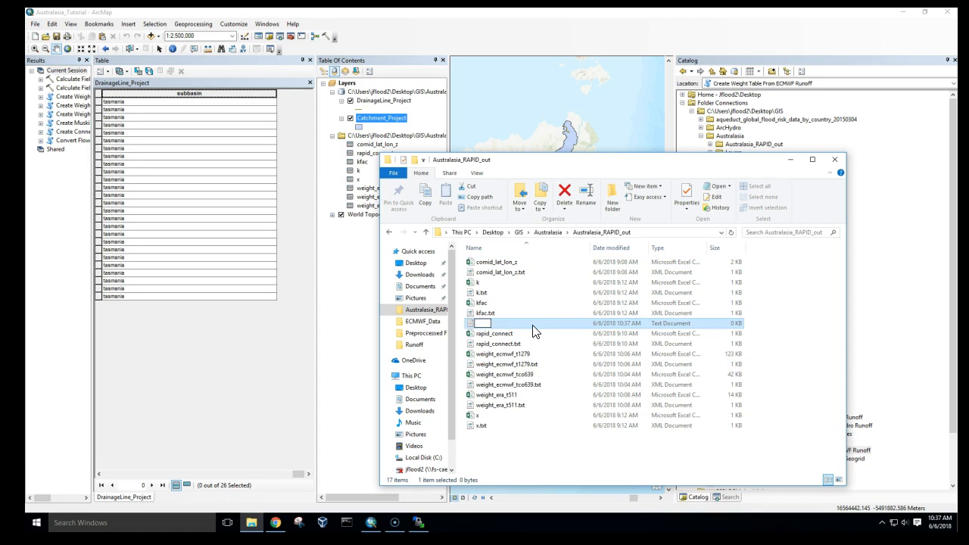
{"action": "type", "text": "AUSTRALASIA"}
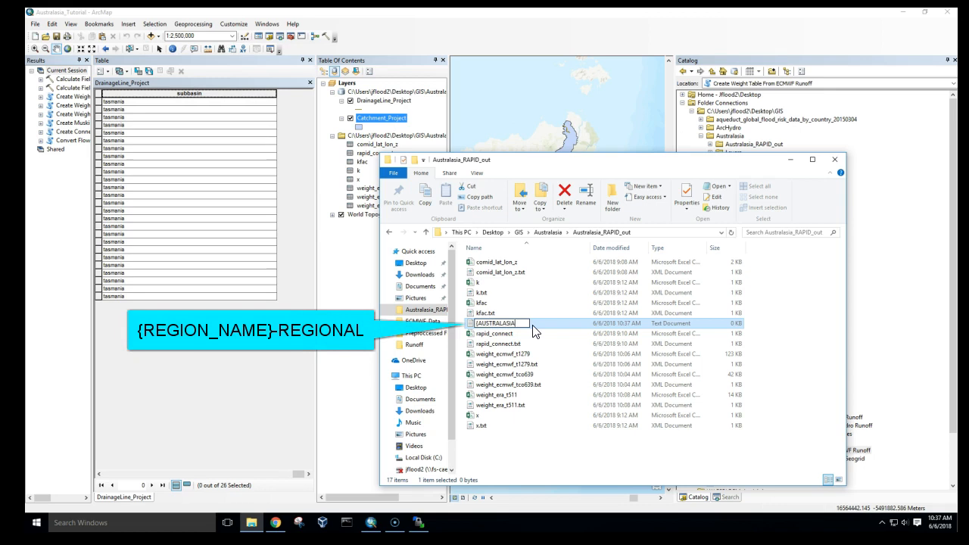
{"action": "type", "text": "}-REGIONAL"}
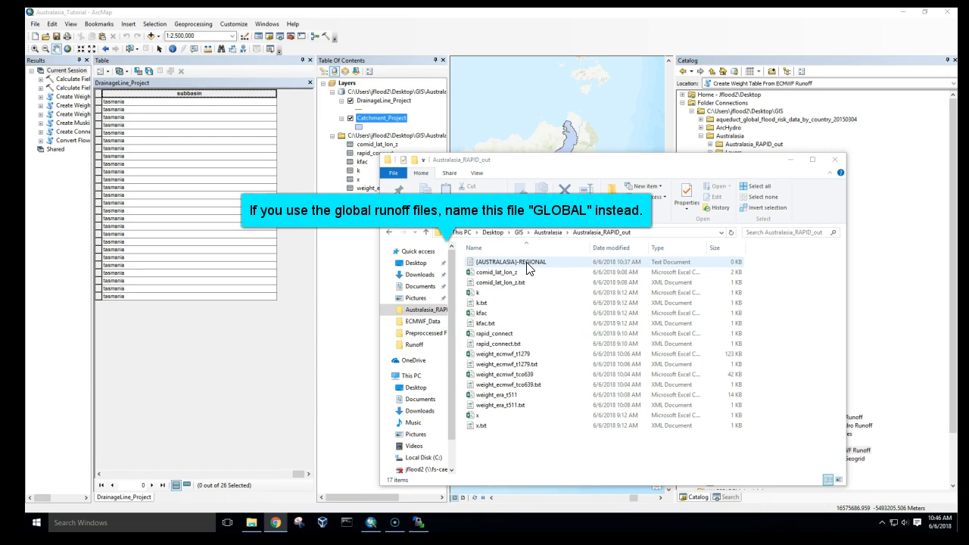
- Compress the REGIONAL file plus the comid_lat_lon_z, k, kfac, rapid_connect, weight and x CSV files into a zipped folder
{"action": "left_click", "coordinate": [527, 265]}
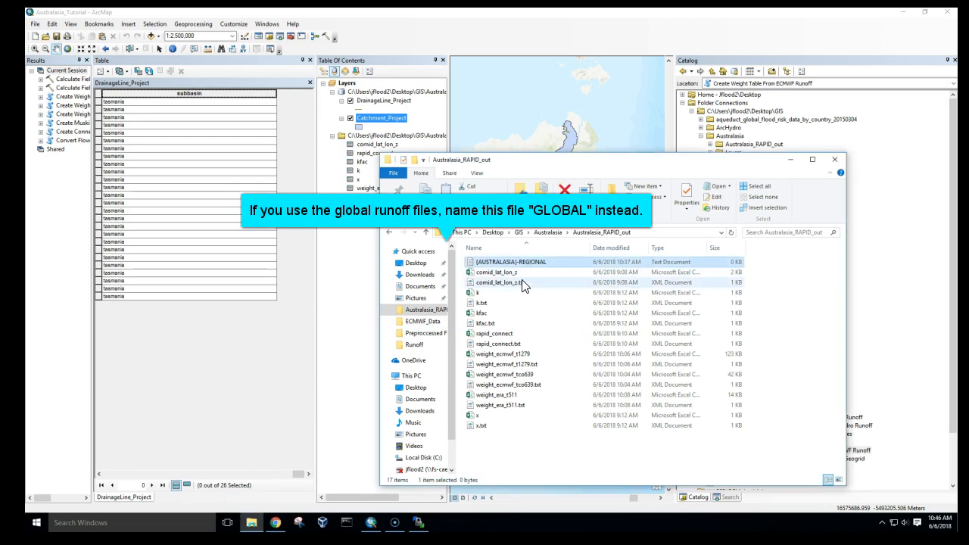
{"action": "left_click", "coordinate": [520, 272], "text": "ctrl"}
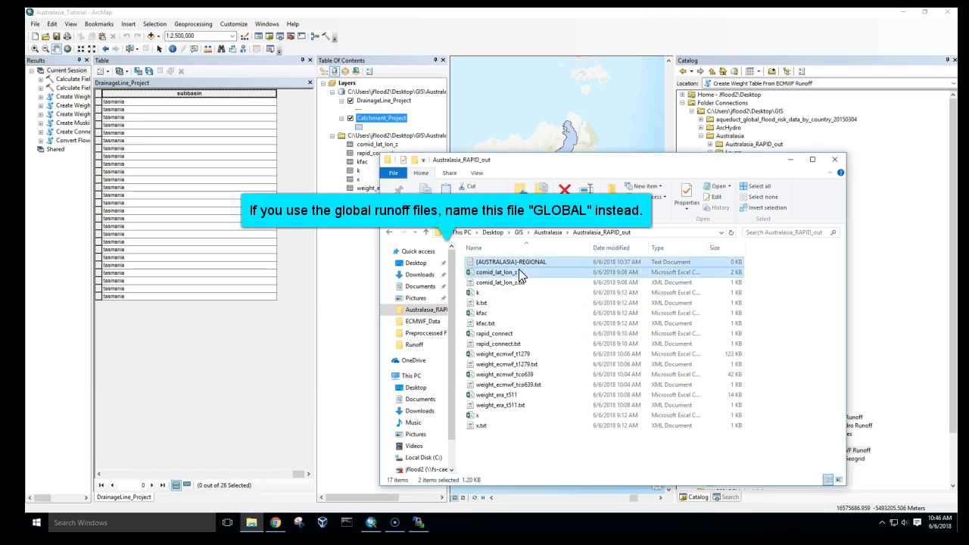
{"action": "left_click", "coordinate": [513, 293], "text": "ctrl"}
{"action": "left_click", "coordinate": [509, 312], "text": "ctrl"}
{"action": "left_click", "coordinate": [508, 333], "text": "ctrl"}
{"action": "left_click", "coordinate": [505, 353], "text": "ctrl"}
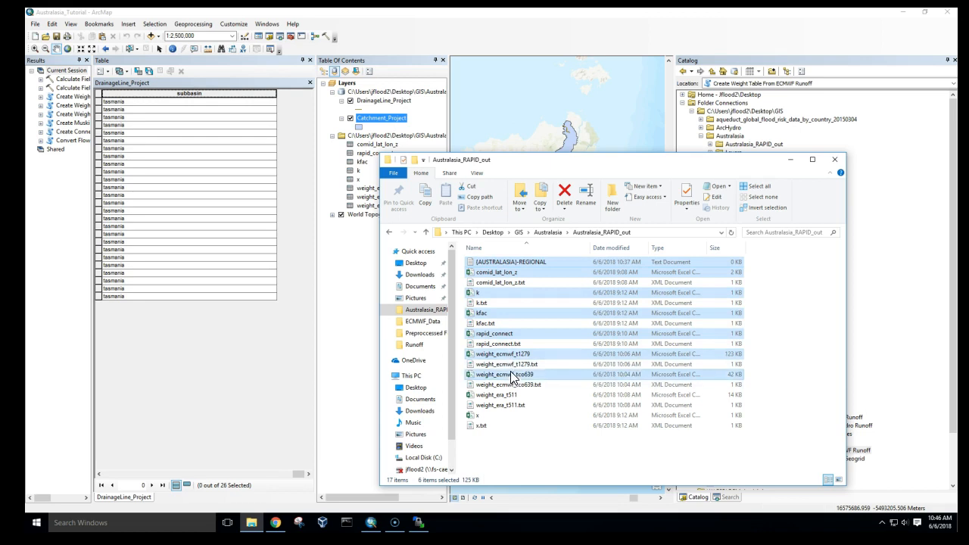
{"action": "left_click", "coordinate": [511, 374], "text": "ctrl"}
{"action": "left_click", "coordinate": [505, 394], "text": "ctrl"}
{"action": "left_click", "coordinate": [501, 415], "text": "ctrl"}
{"action": "right_click", "coordinate": [501, 414]}
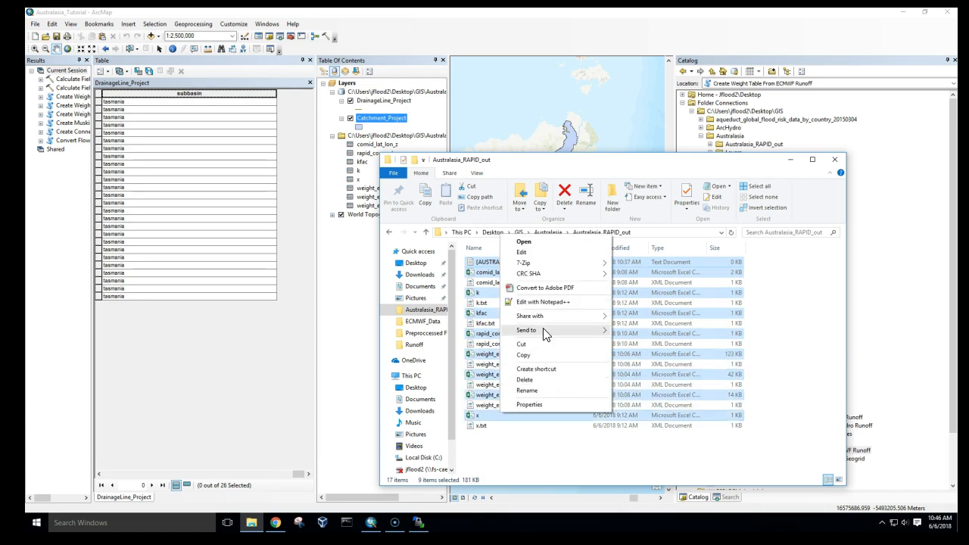
{"action": "mouse_move", "coordinate": [545, 330]}
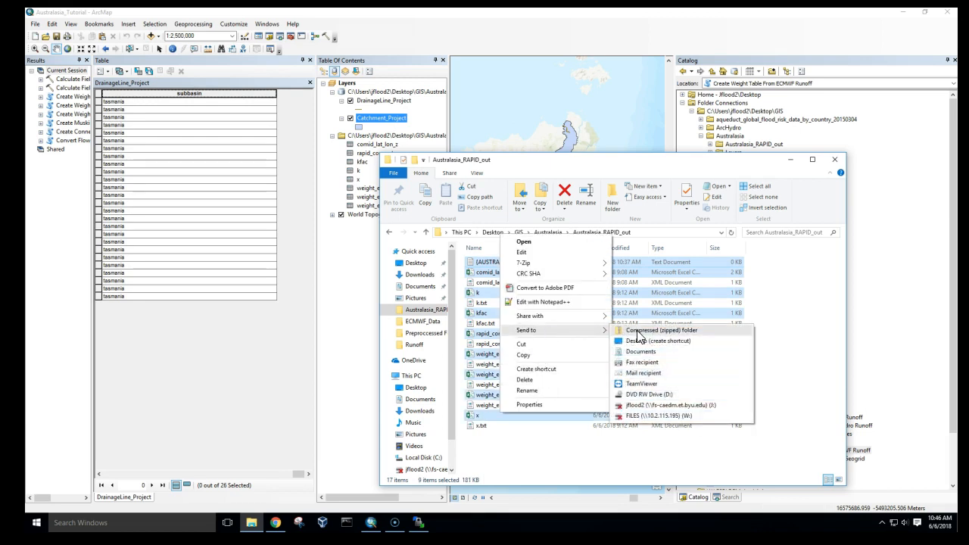
{"action": "left_click", "coordinate": [638, 331]}
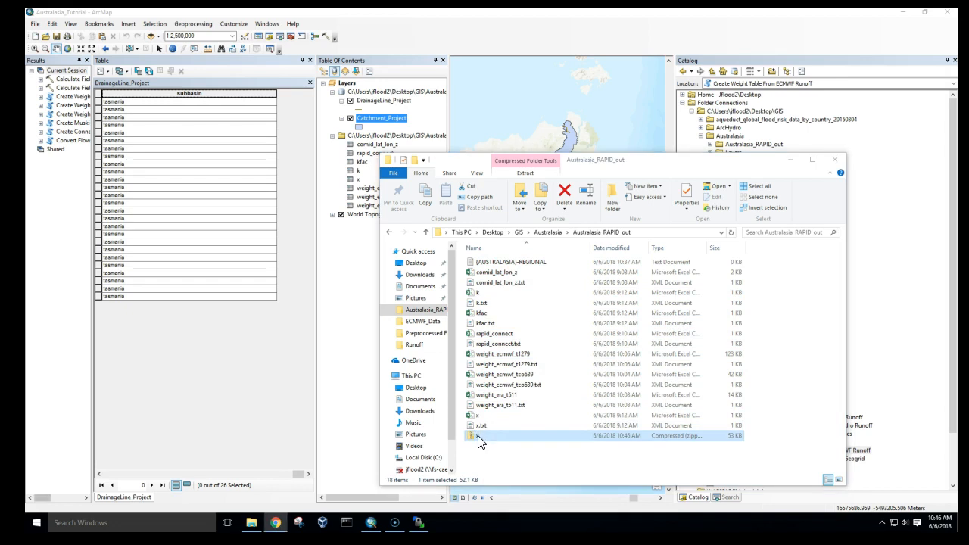
- Rename the new zipped folder as australasia-tasmania
{"action": "right_click", "coordinate": [479, 441]}
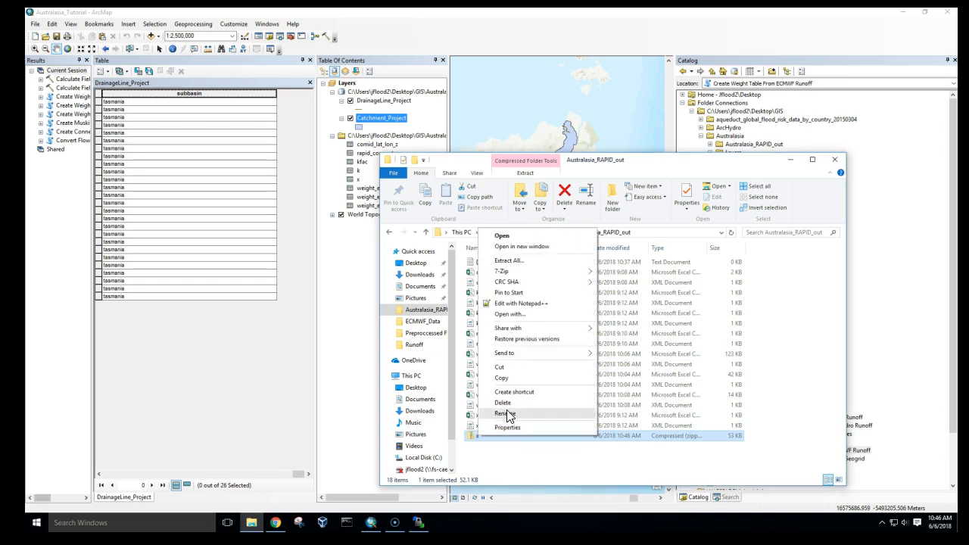
{"action": "left_click", "coordinate": [504, 413]}
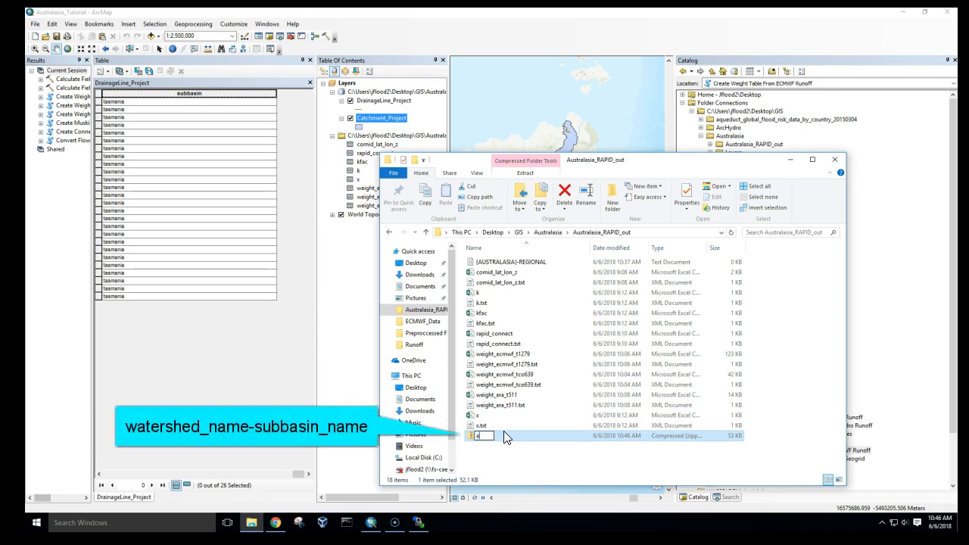
{"action": "type", "text": "australasia"}
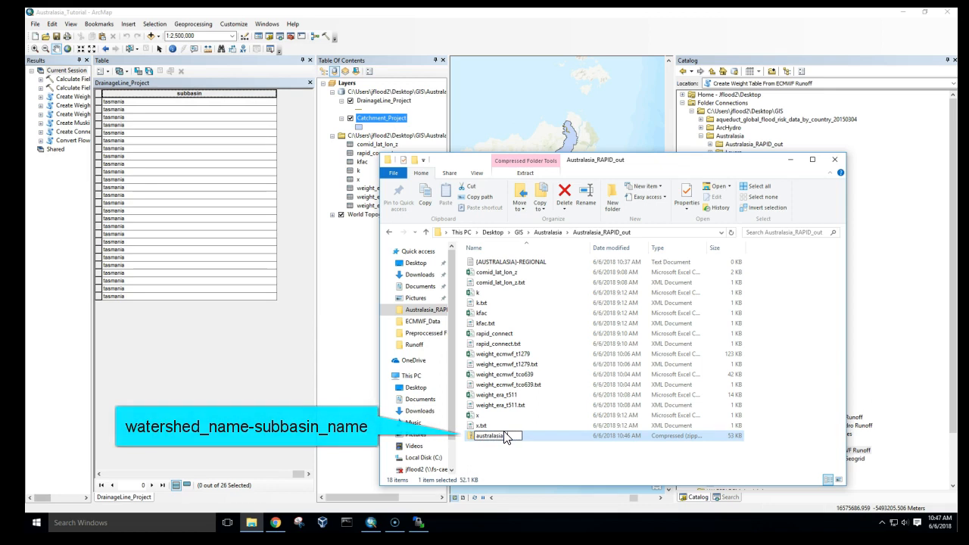
{"action": "type", "text": "-tasmania"}
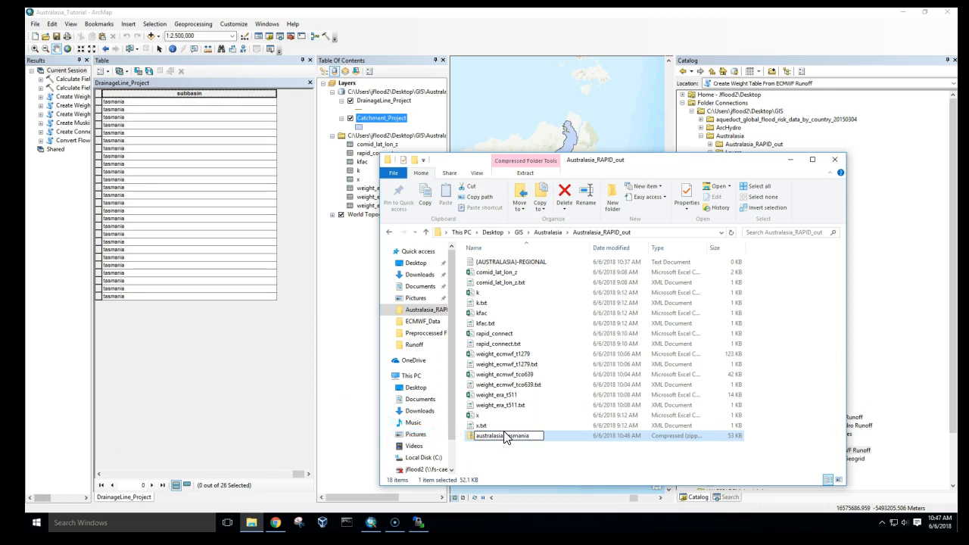
{"action": "key", "text": "Return"}
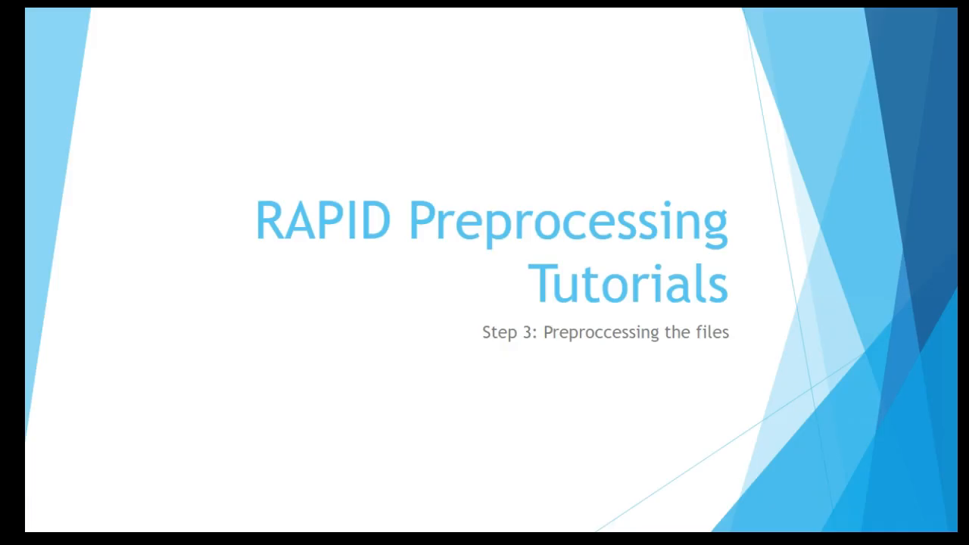